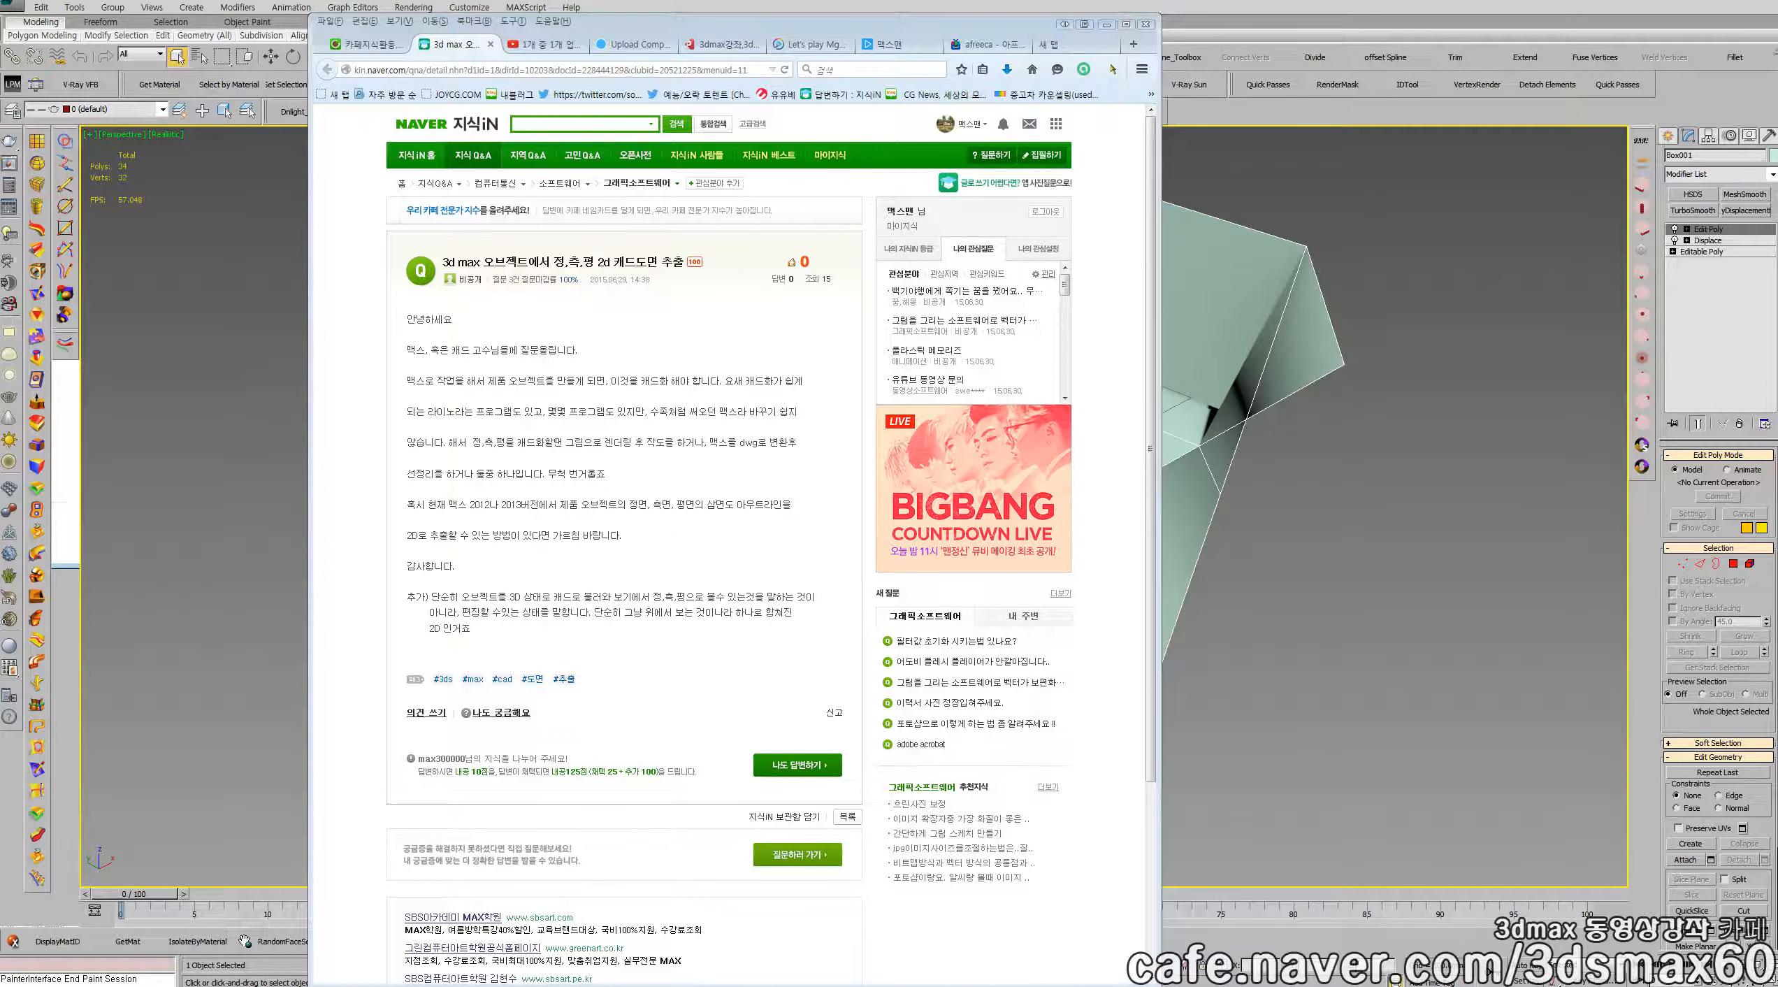
# - Switch to 3ds Max, reset to an empty scene and maximize the Perspective view
pyautogui.click(622, 25)
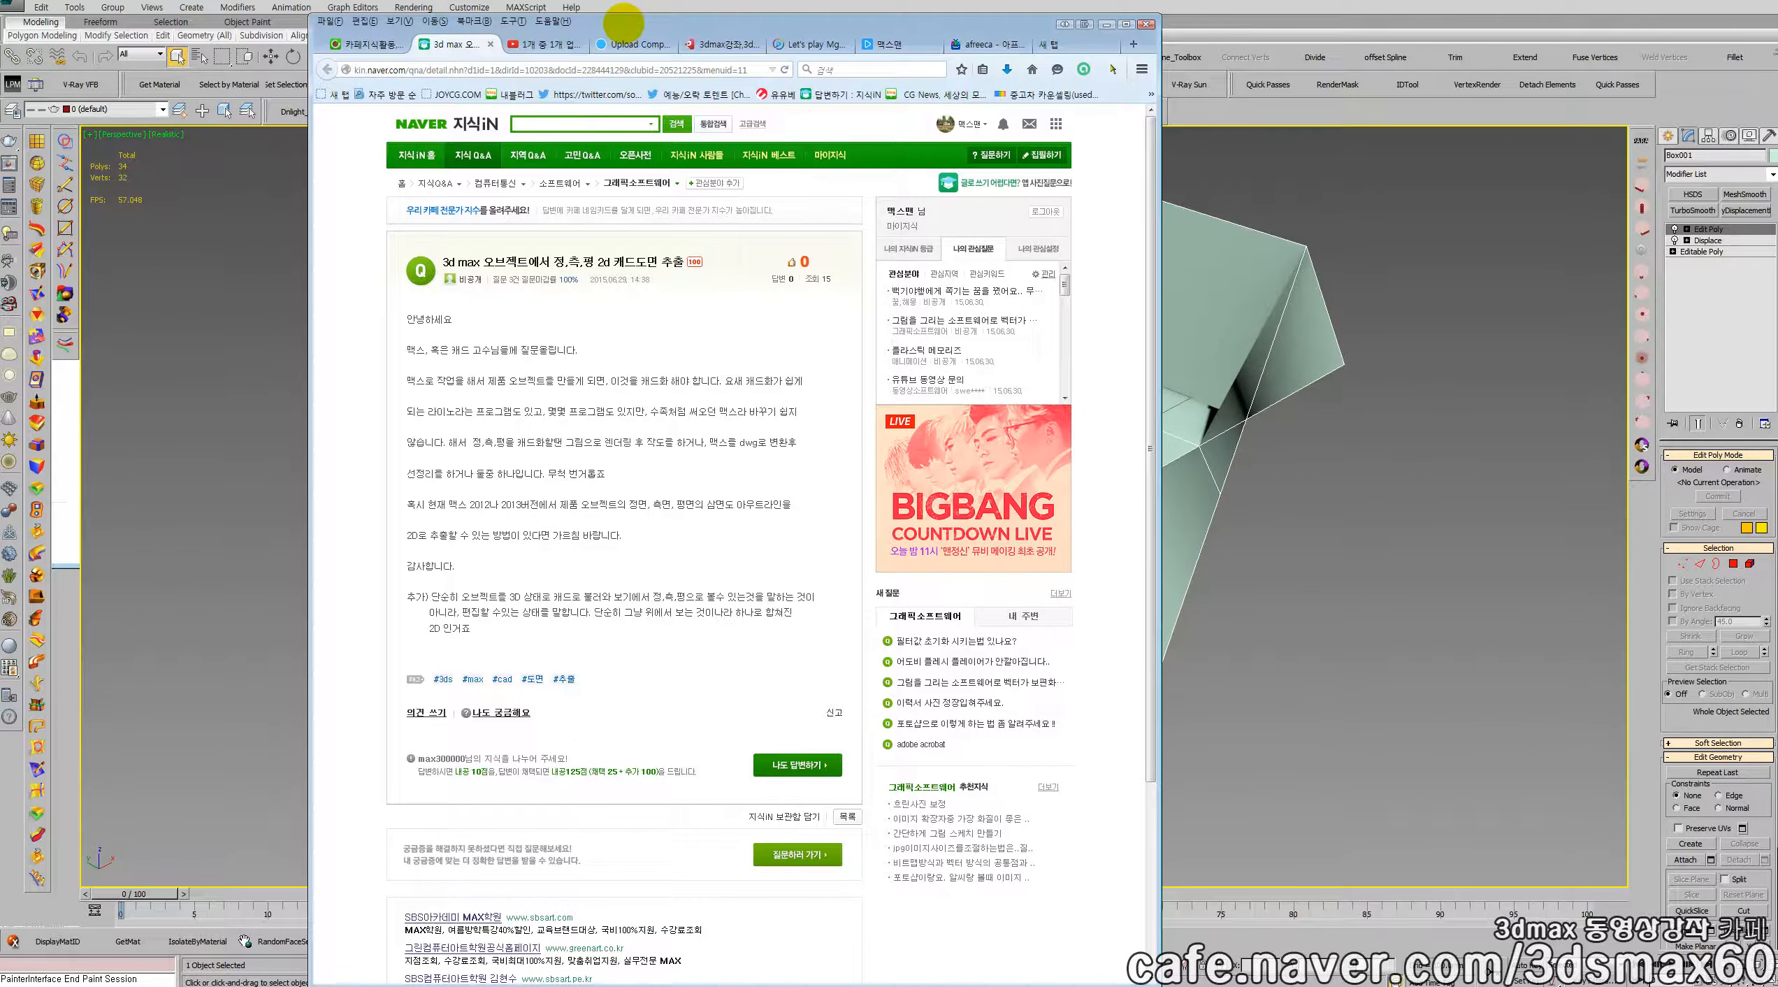
pyautogui.hotkey('alt', 'Tab')
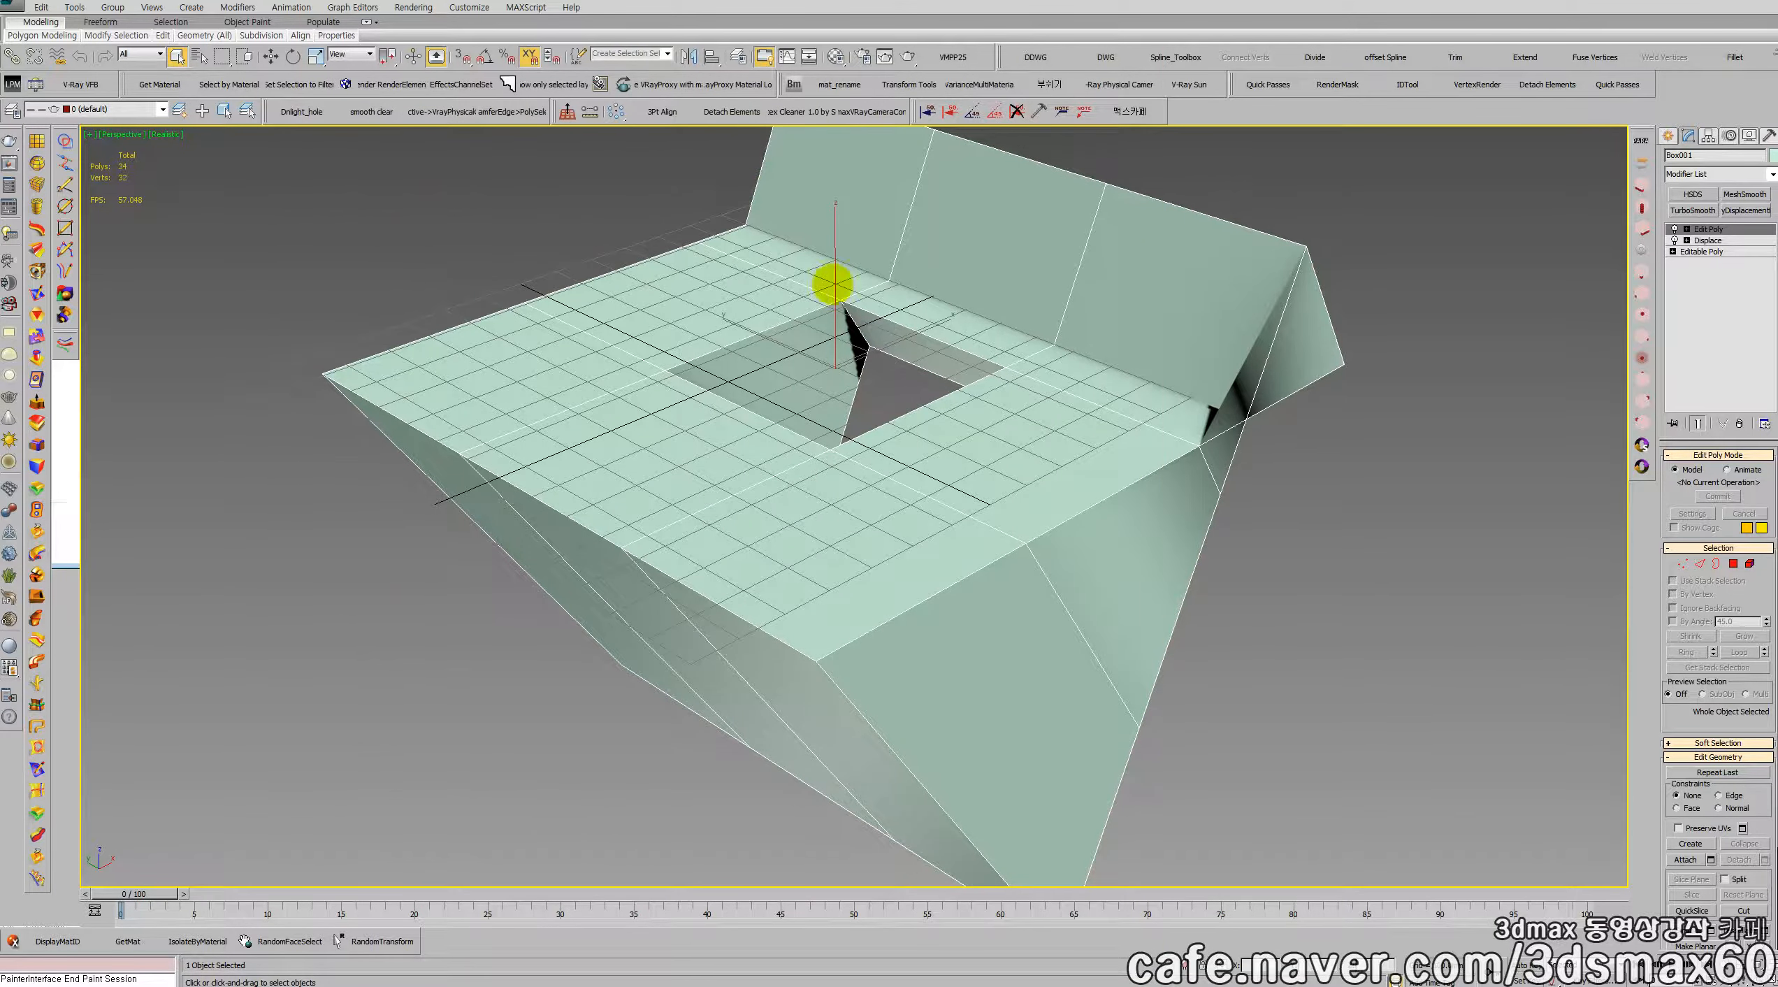
pyautogui.moveTo(966, 394); pyautogui.dragTo(971, 420, button='middle')
pyautogui.hotkey('alt', 'f')
pyautogui.press('r')
pyautogui.press('Right')
pyautogui.press('Return')
pyautogui.click(850, 514)
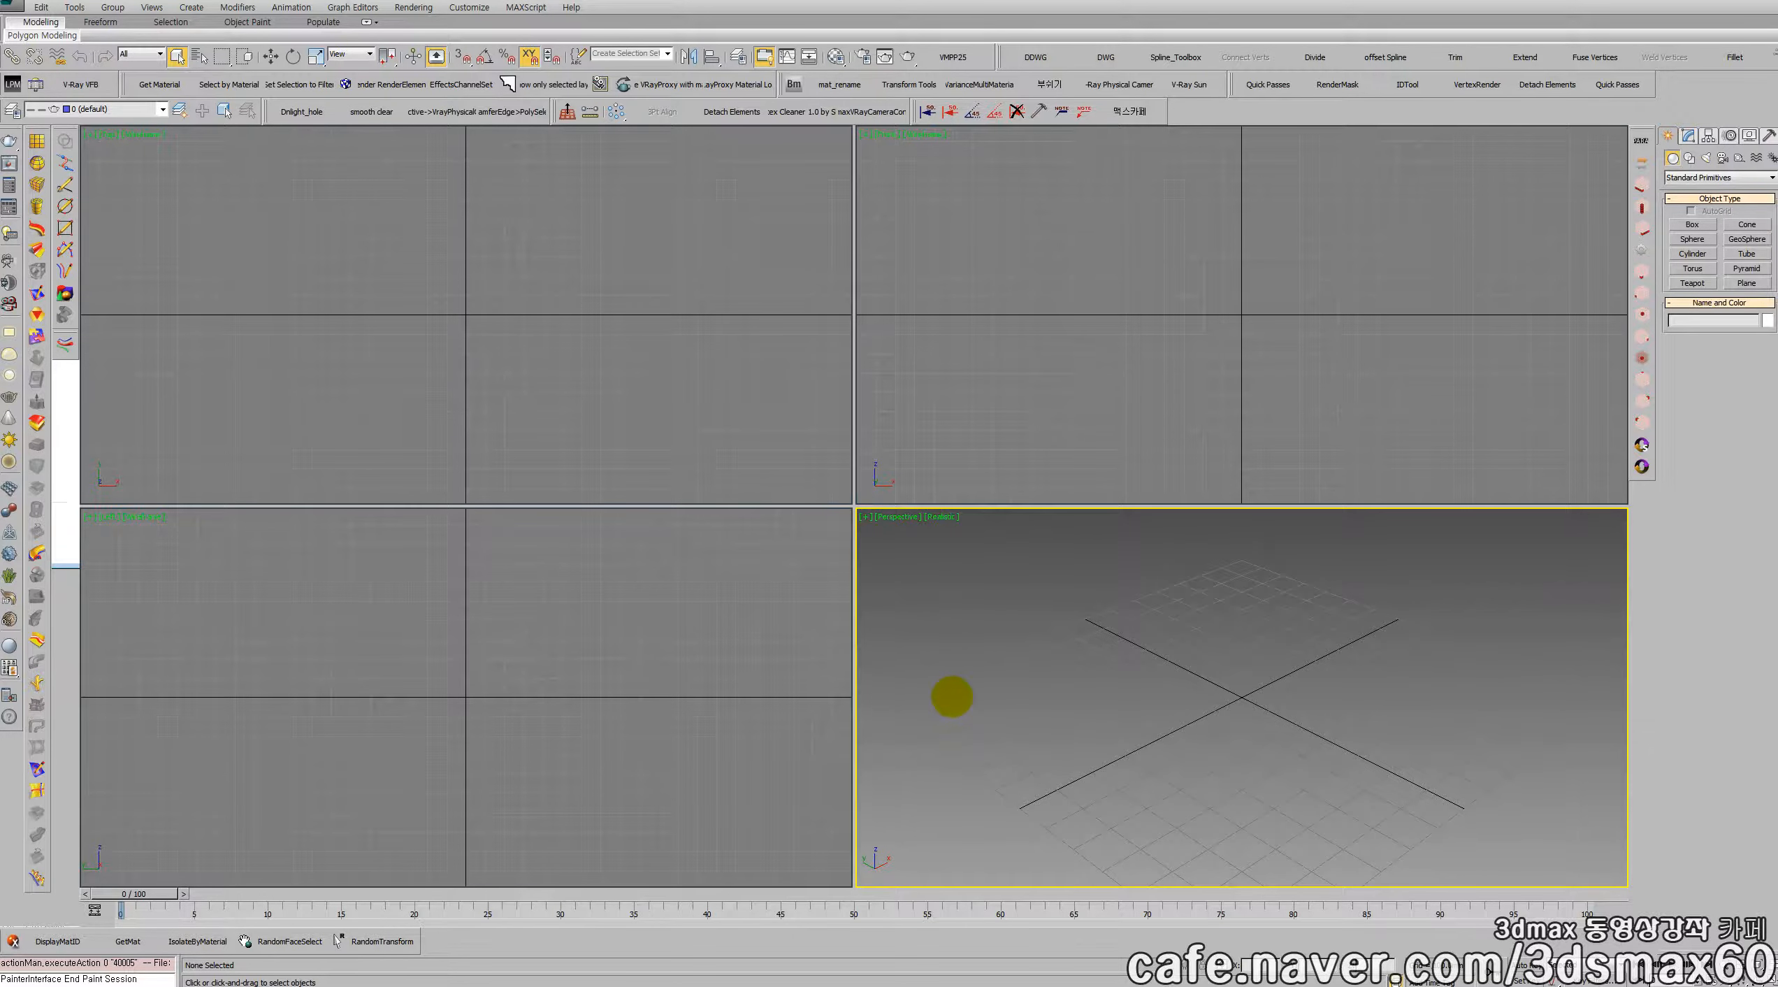
pyautogui.hotkey('alt', 'w')
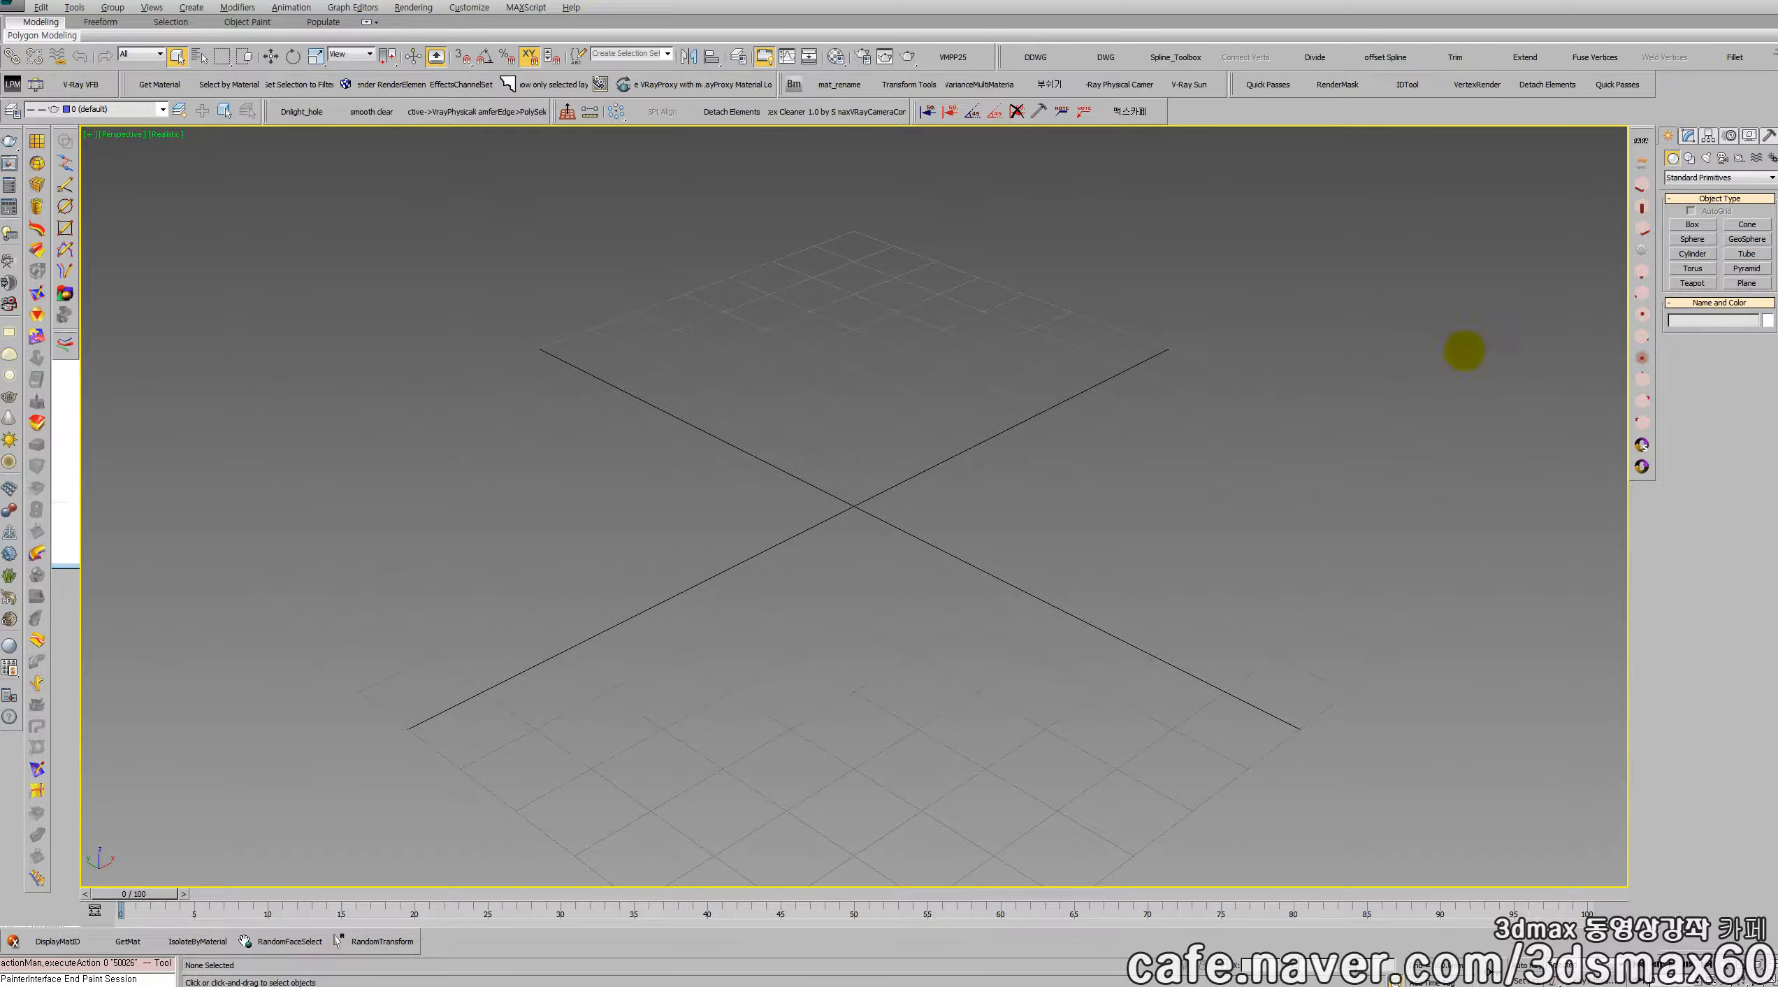
# - Create a box about 901 by 1472 mm and 439 mm high at the grid centre and convert it to Editable Poly
pyautogui.click(1692, 225)
pyautogui.moveTo(993, 279); pyautogui.dragTo(770, 865)
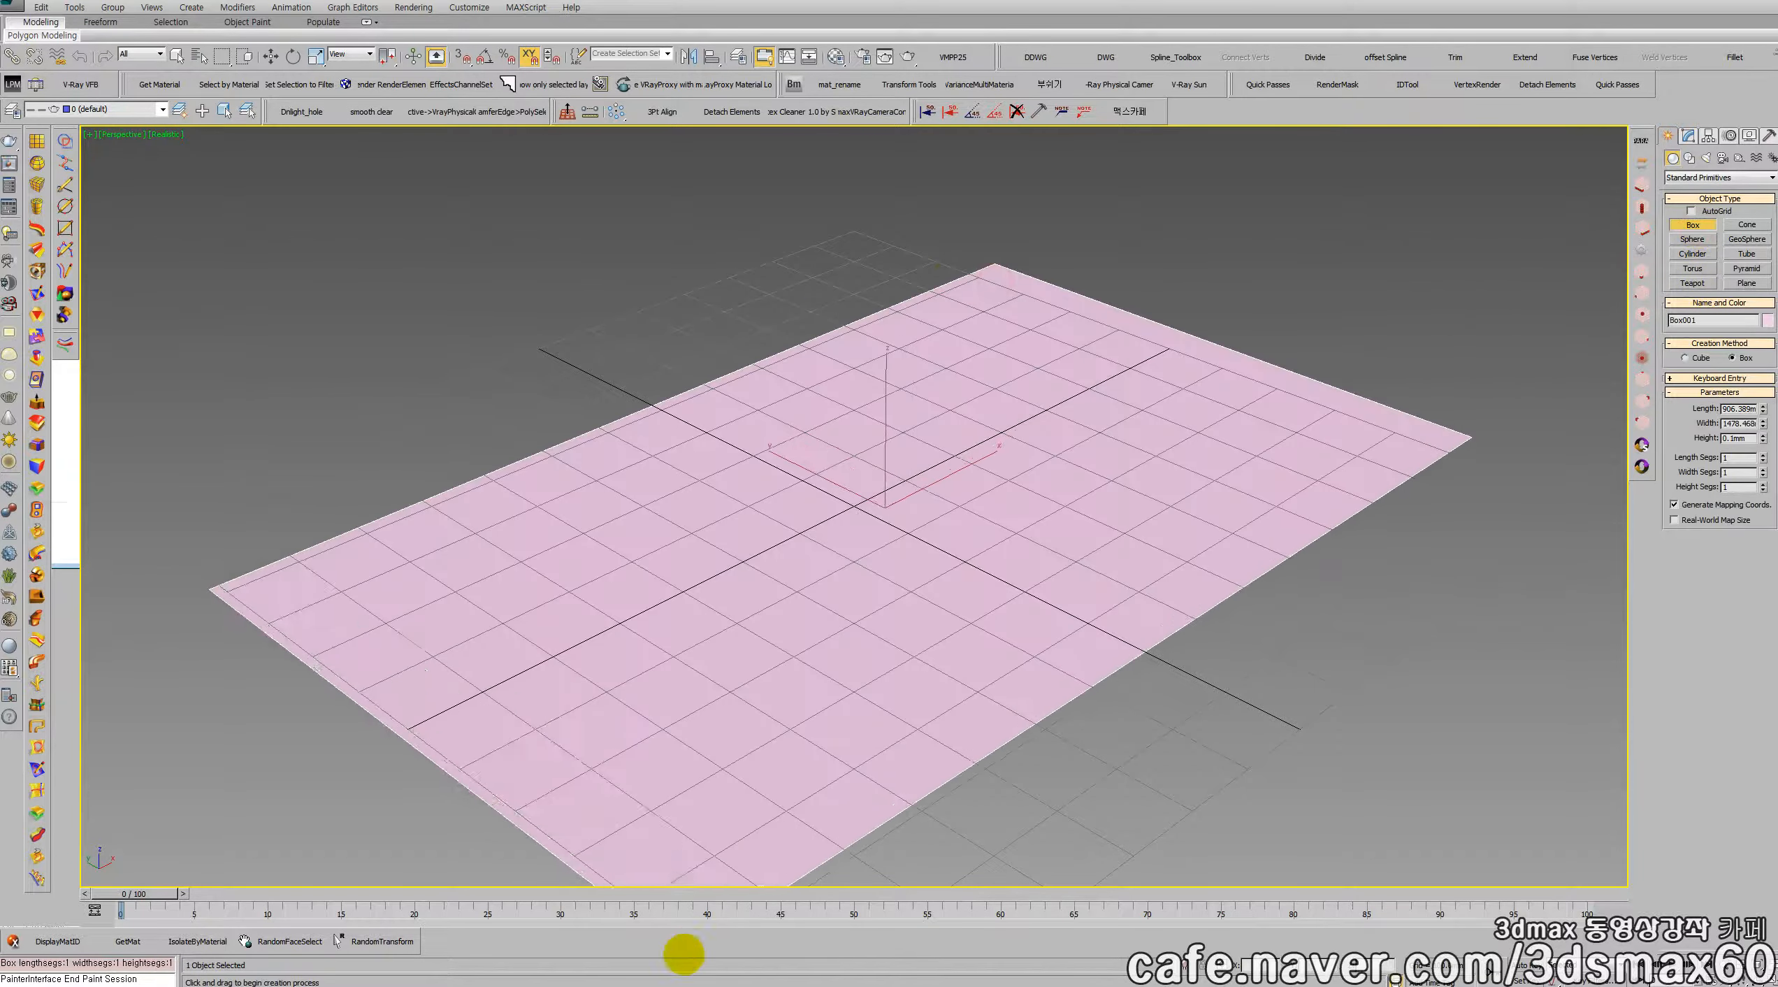
pyautogui.click(734, 695)
pyautogui.scroll(-3, 814, 624)
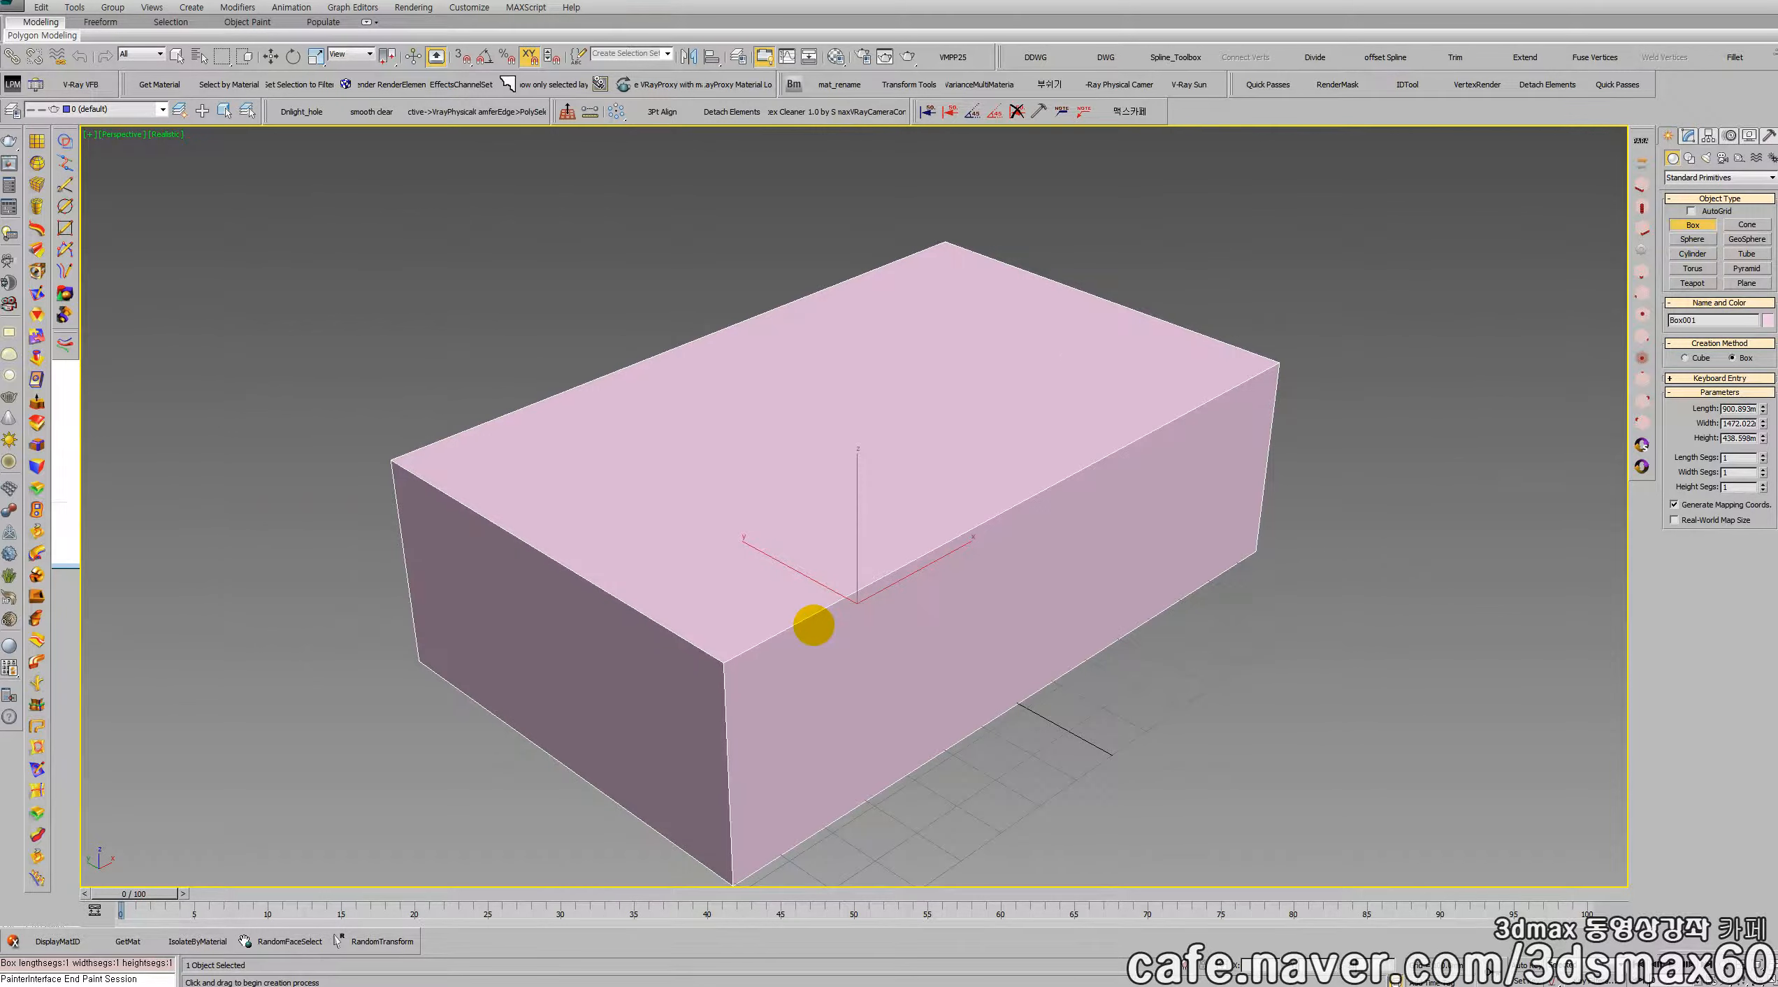
pyautogui.click(1688, 136)
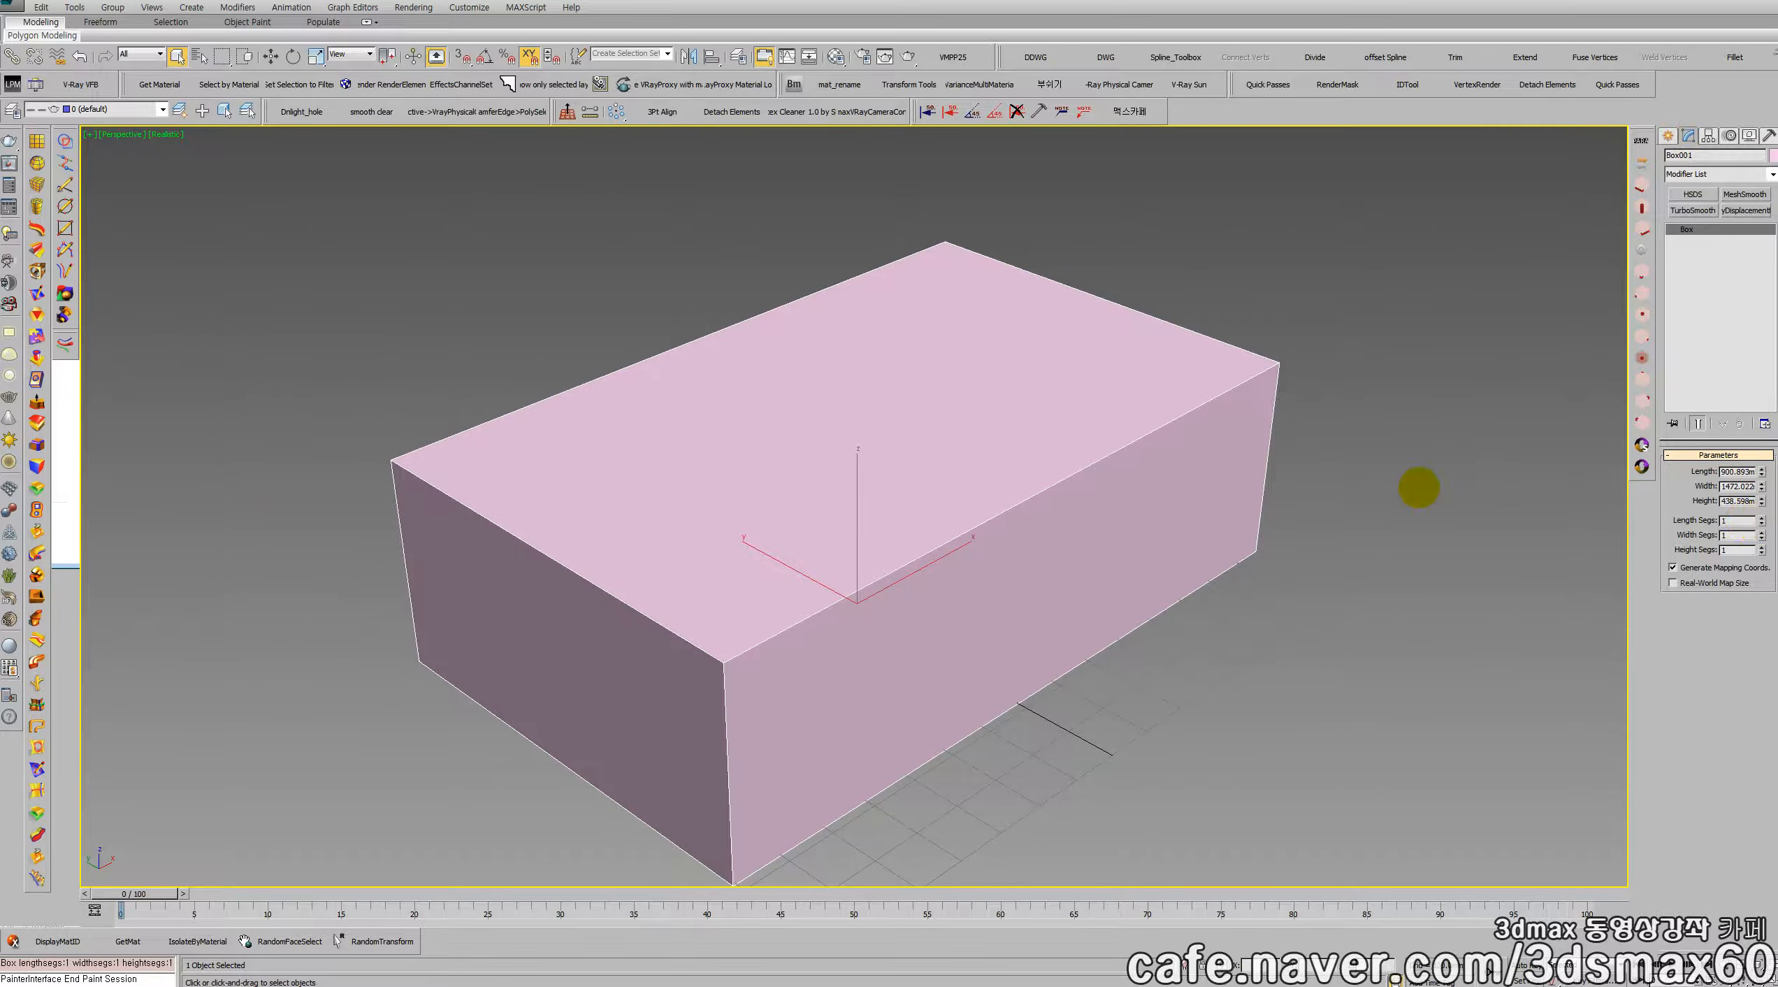
pyautogui.hotkey('alt', 'e')
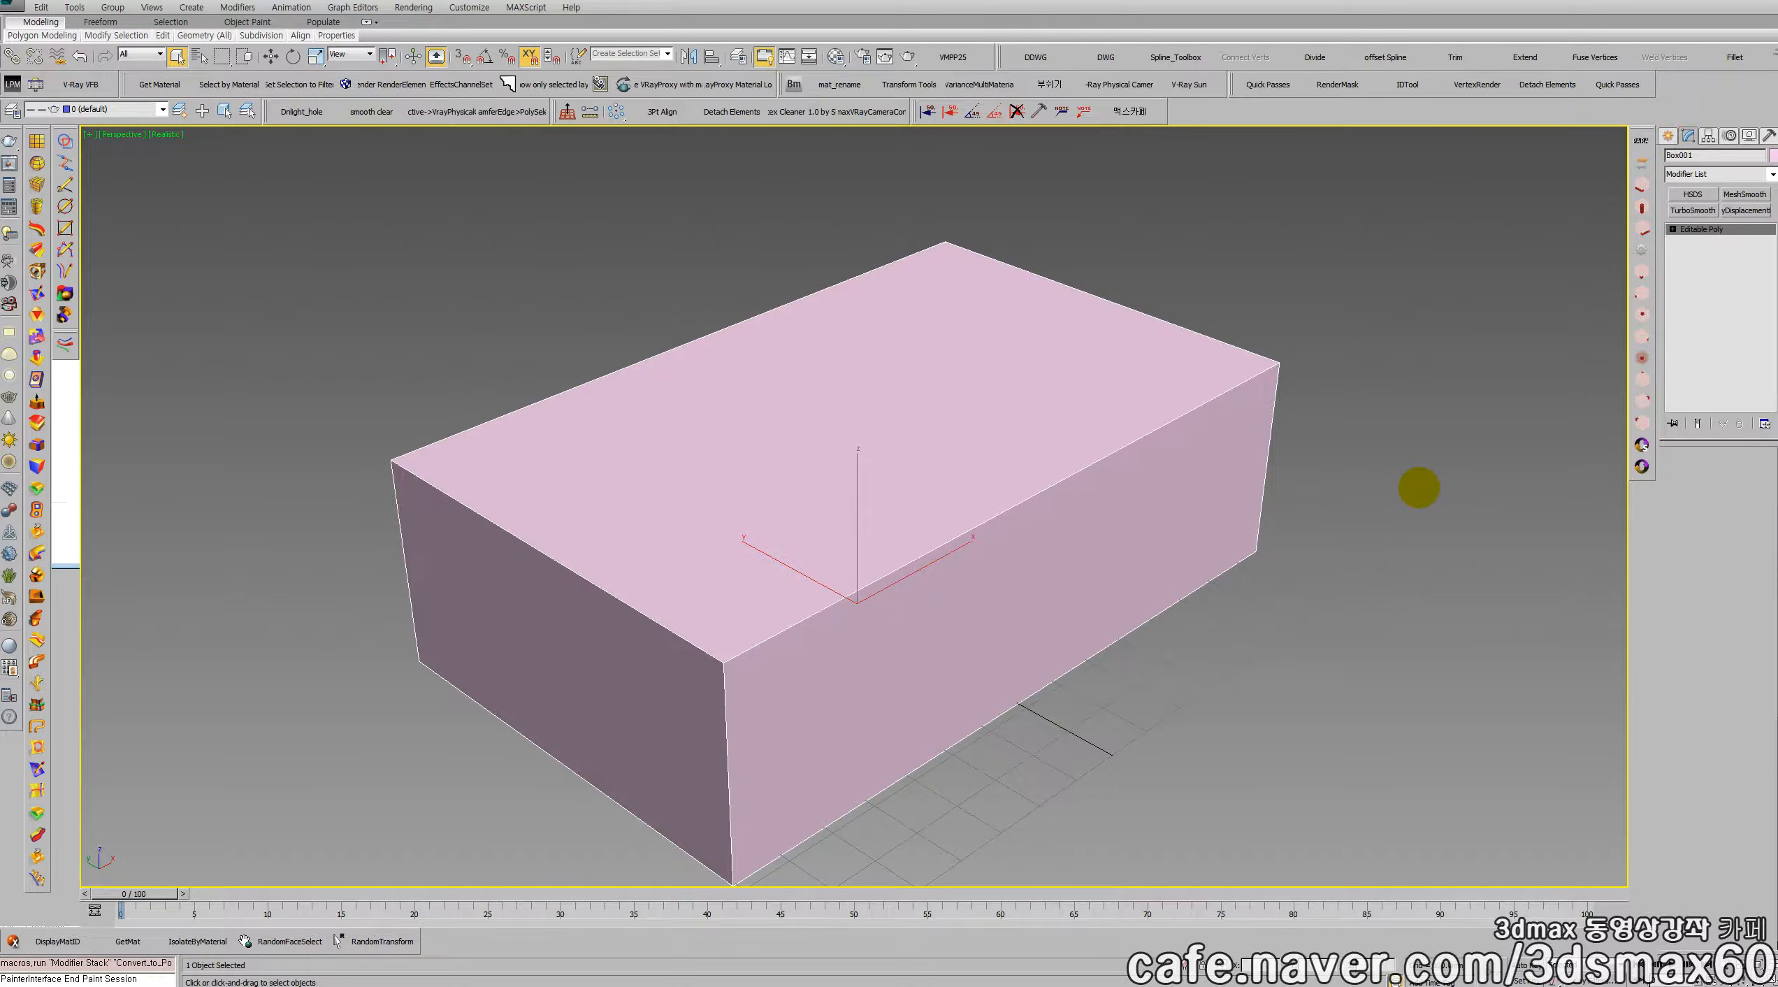
# - Set the selection region to rectangular and select the box's top and bottom polygons from the Top view
pyautogui.press('t')
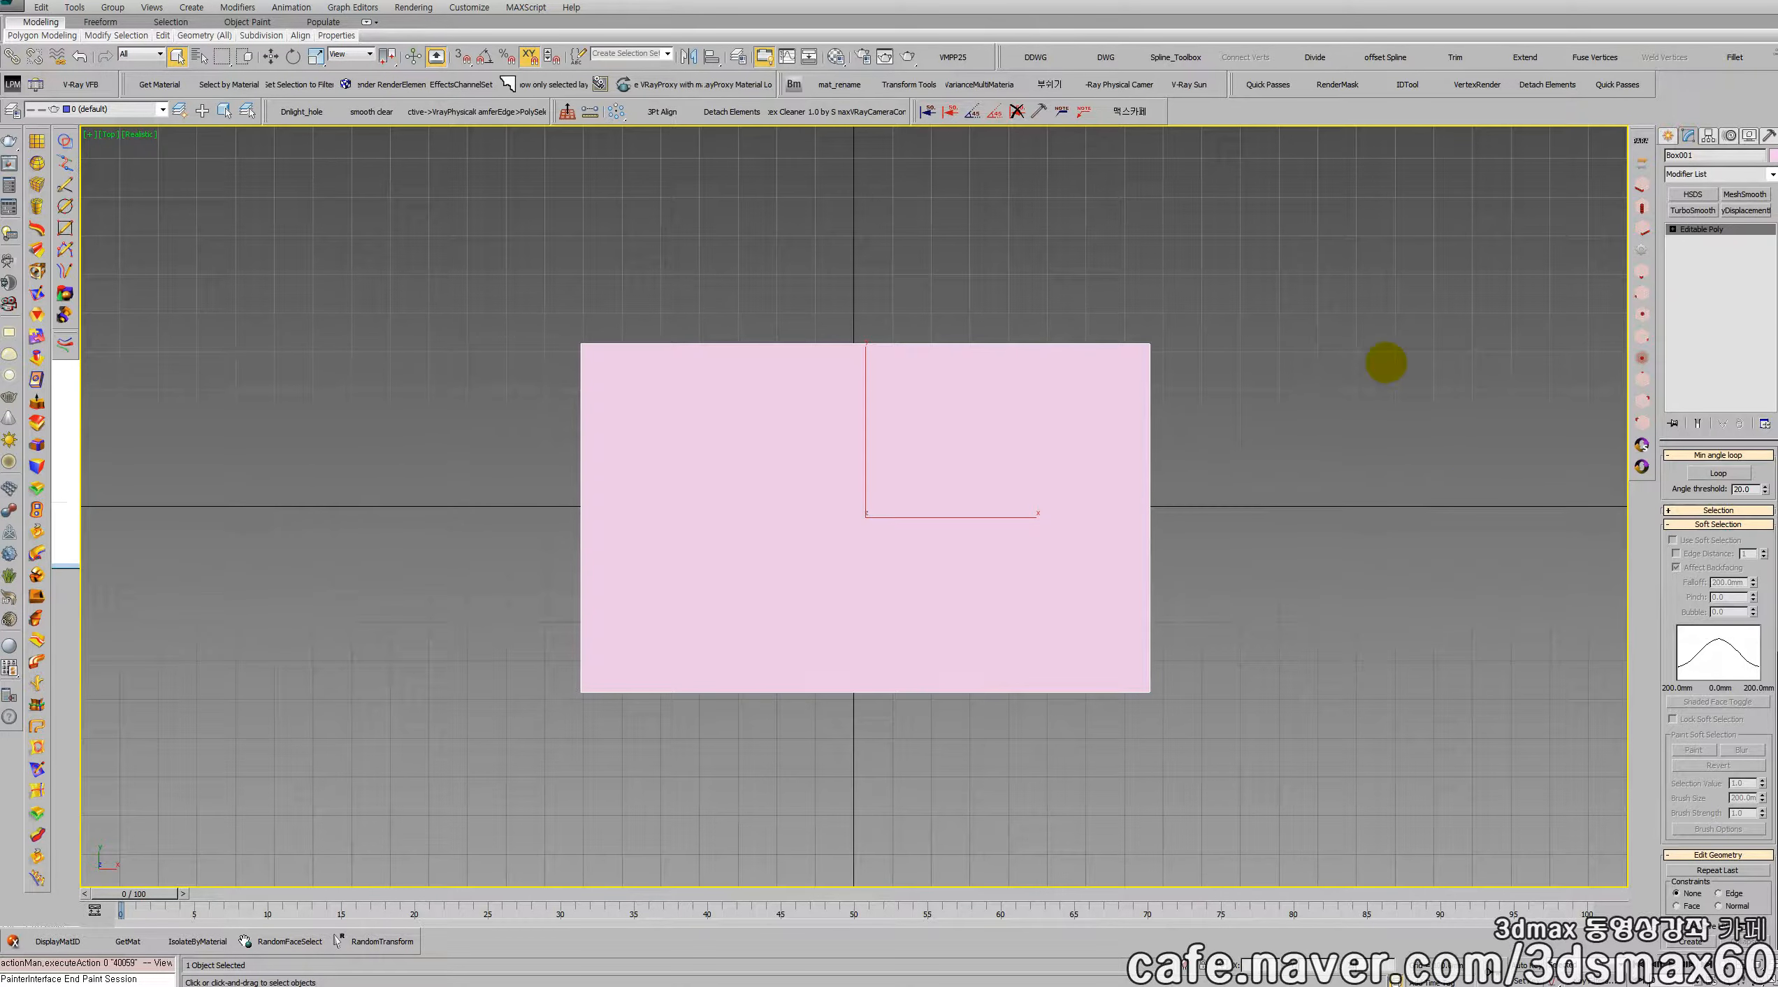
pyautogui.press('4')
pyautogui.press('q')
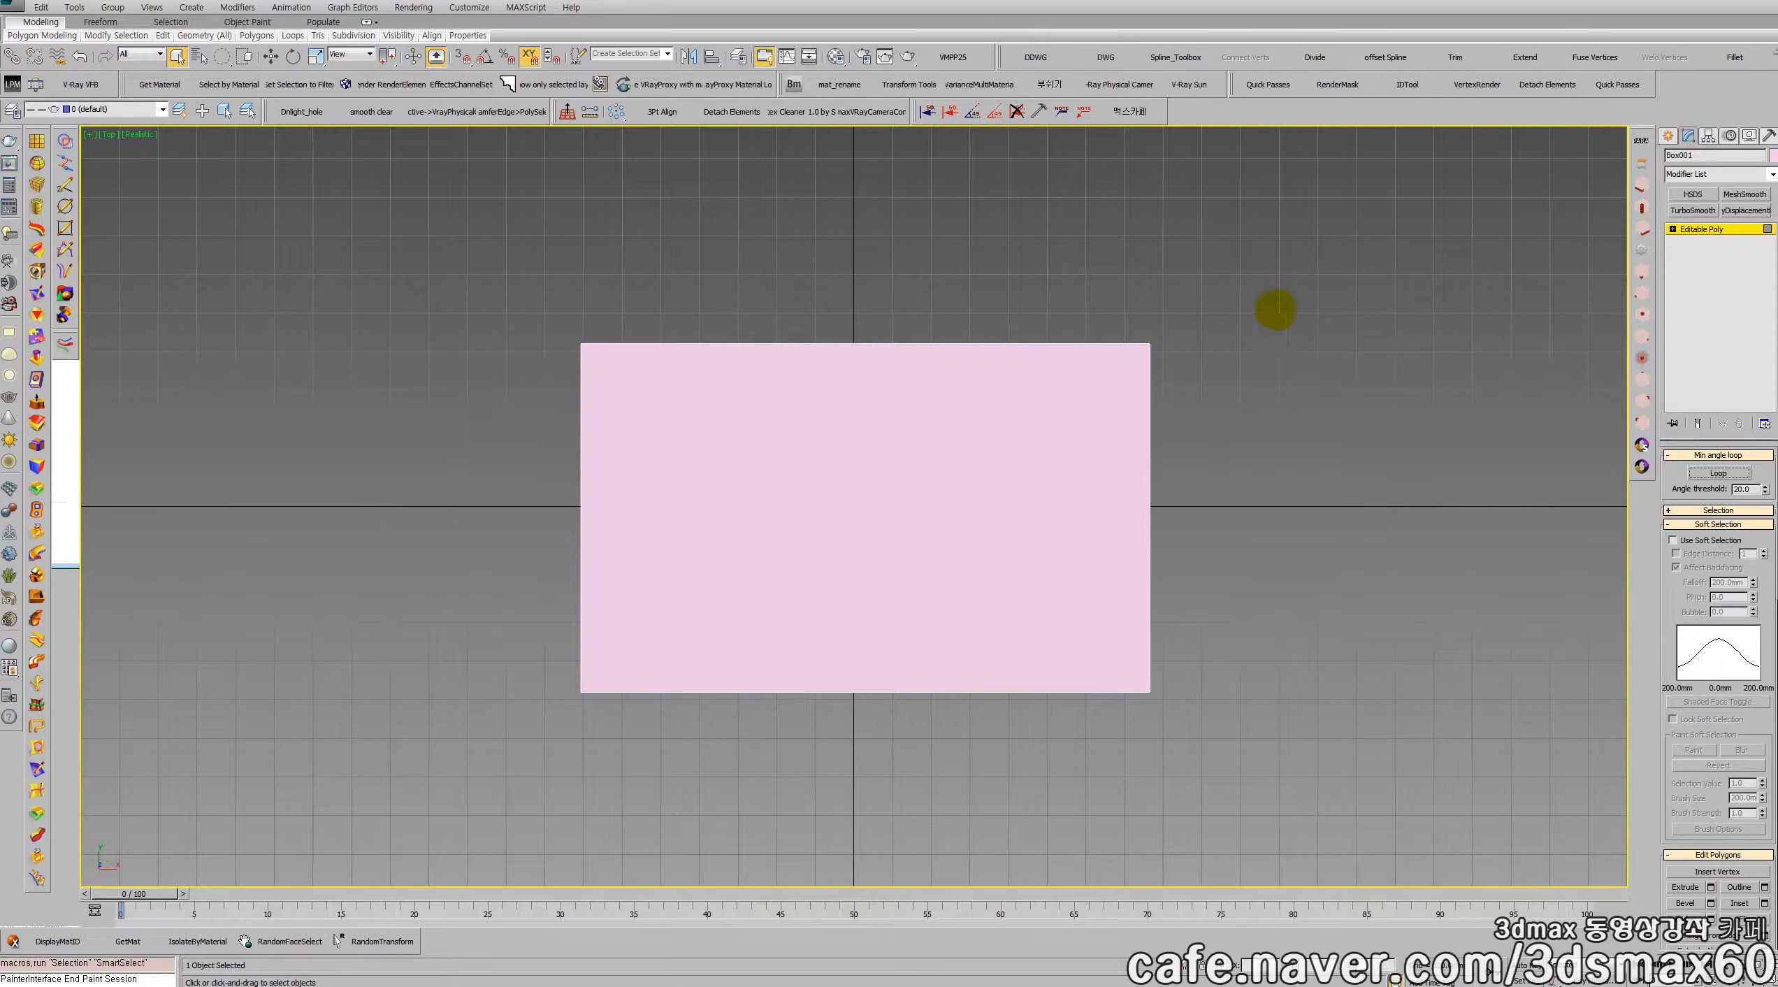
pyautogui.moveTo(663, 409); pyautogui.dragTo(923, 555)
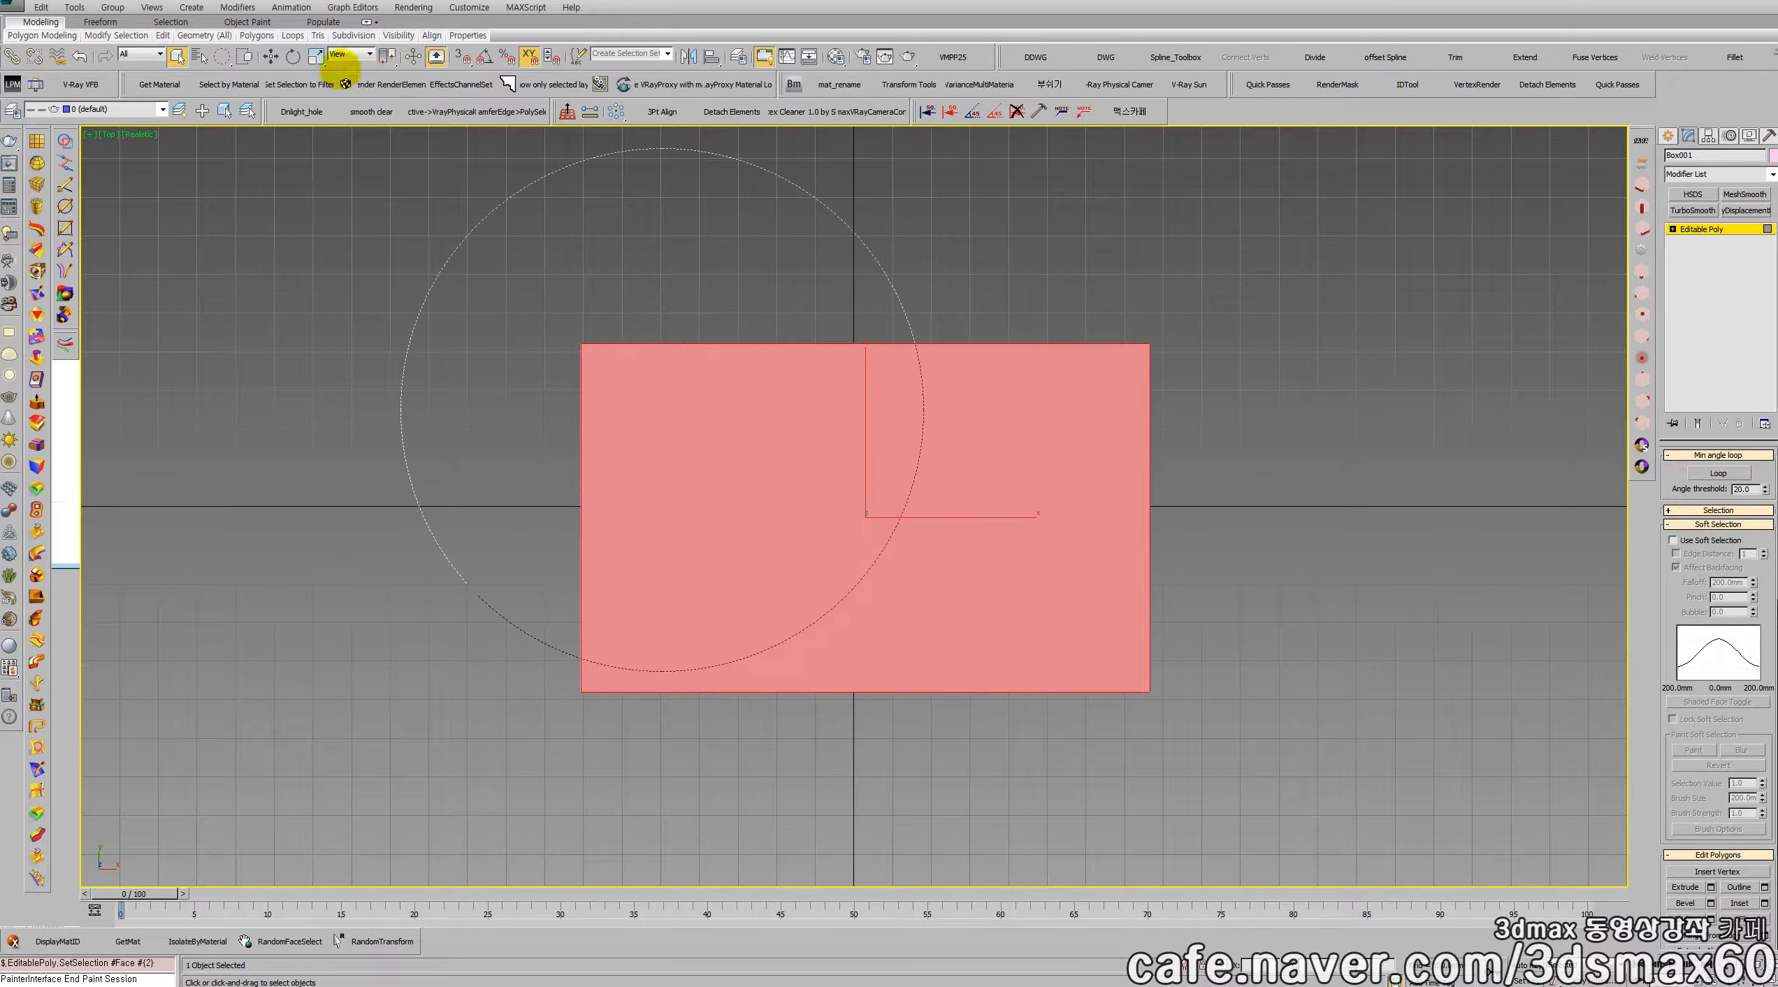
pyautogui.moveTo(221, 56); pyautogui.dragTo(222, 79)
pyautogui.moveTo(662, 404); pyautogui.dragTo(1073, 614)
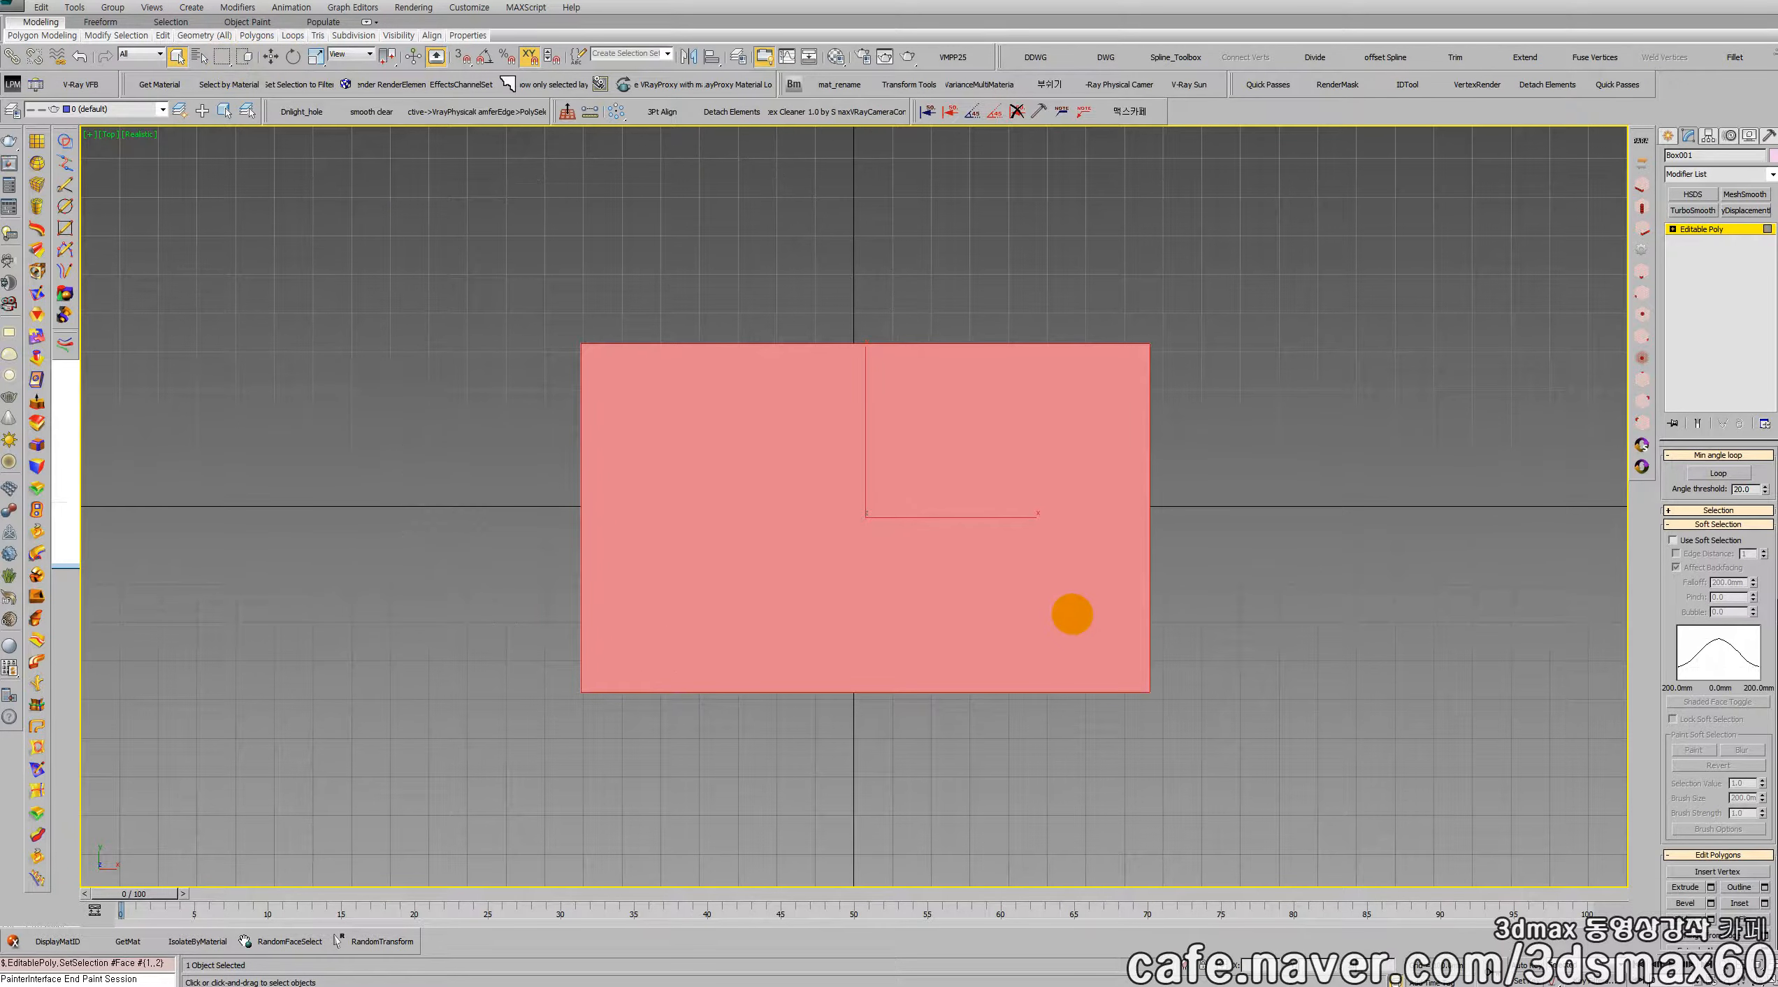
pyautogui.click(1415, 591)
pyautogui.moveTo(647, 401); pyautogui.dragTo(1089, 635)
pyautogui.hotkey('ctrl', 'r')
pyautogui.moveTo(990, 601); pyautogui.dragTo(1013, 516)
pyautogui.press('t')
# - Inset the selected top and bottom polygons to leave an even border along the box's edges
pyautogui.rightClick(877, 481)
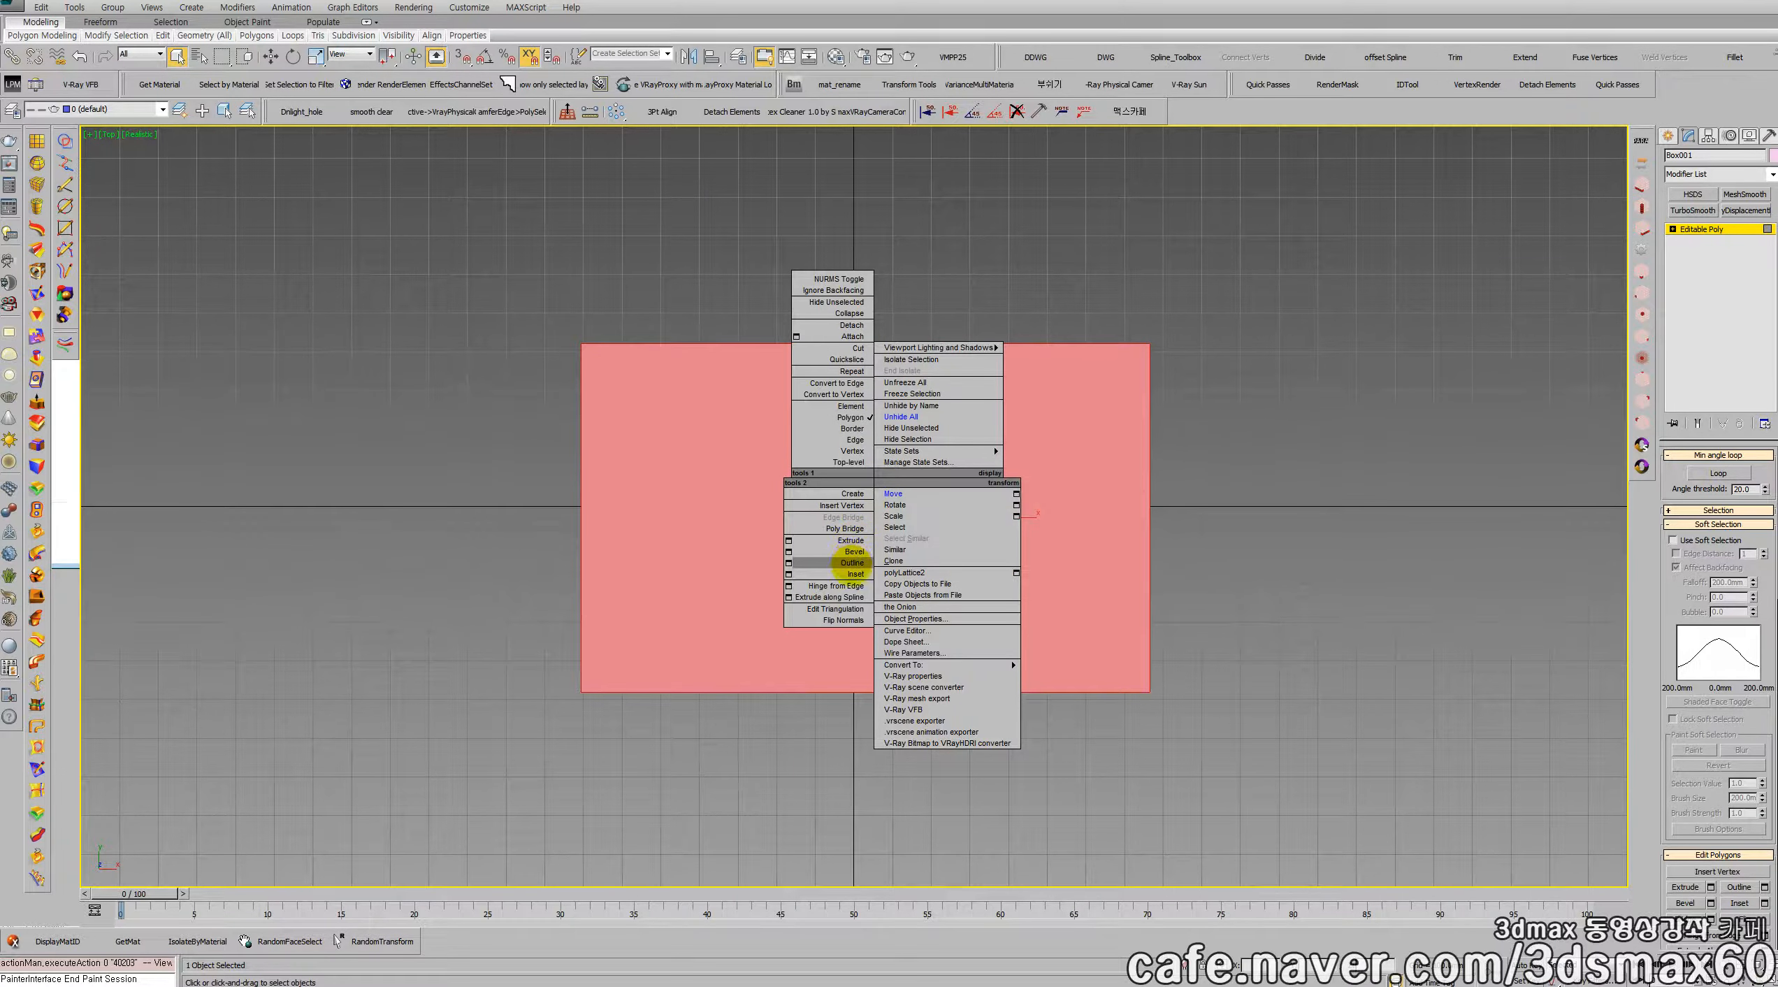
pyautogui.click(854, 574)
pyautogui.moveTo(847, 575); pyautogui.dragTo(868, 592)
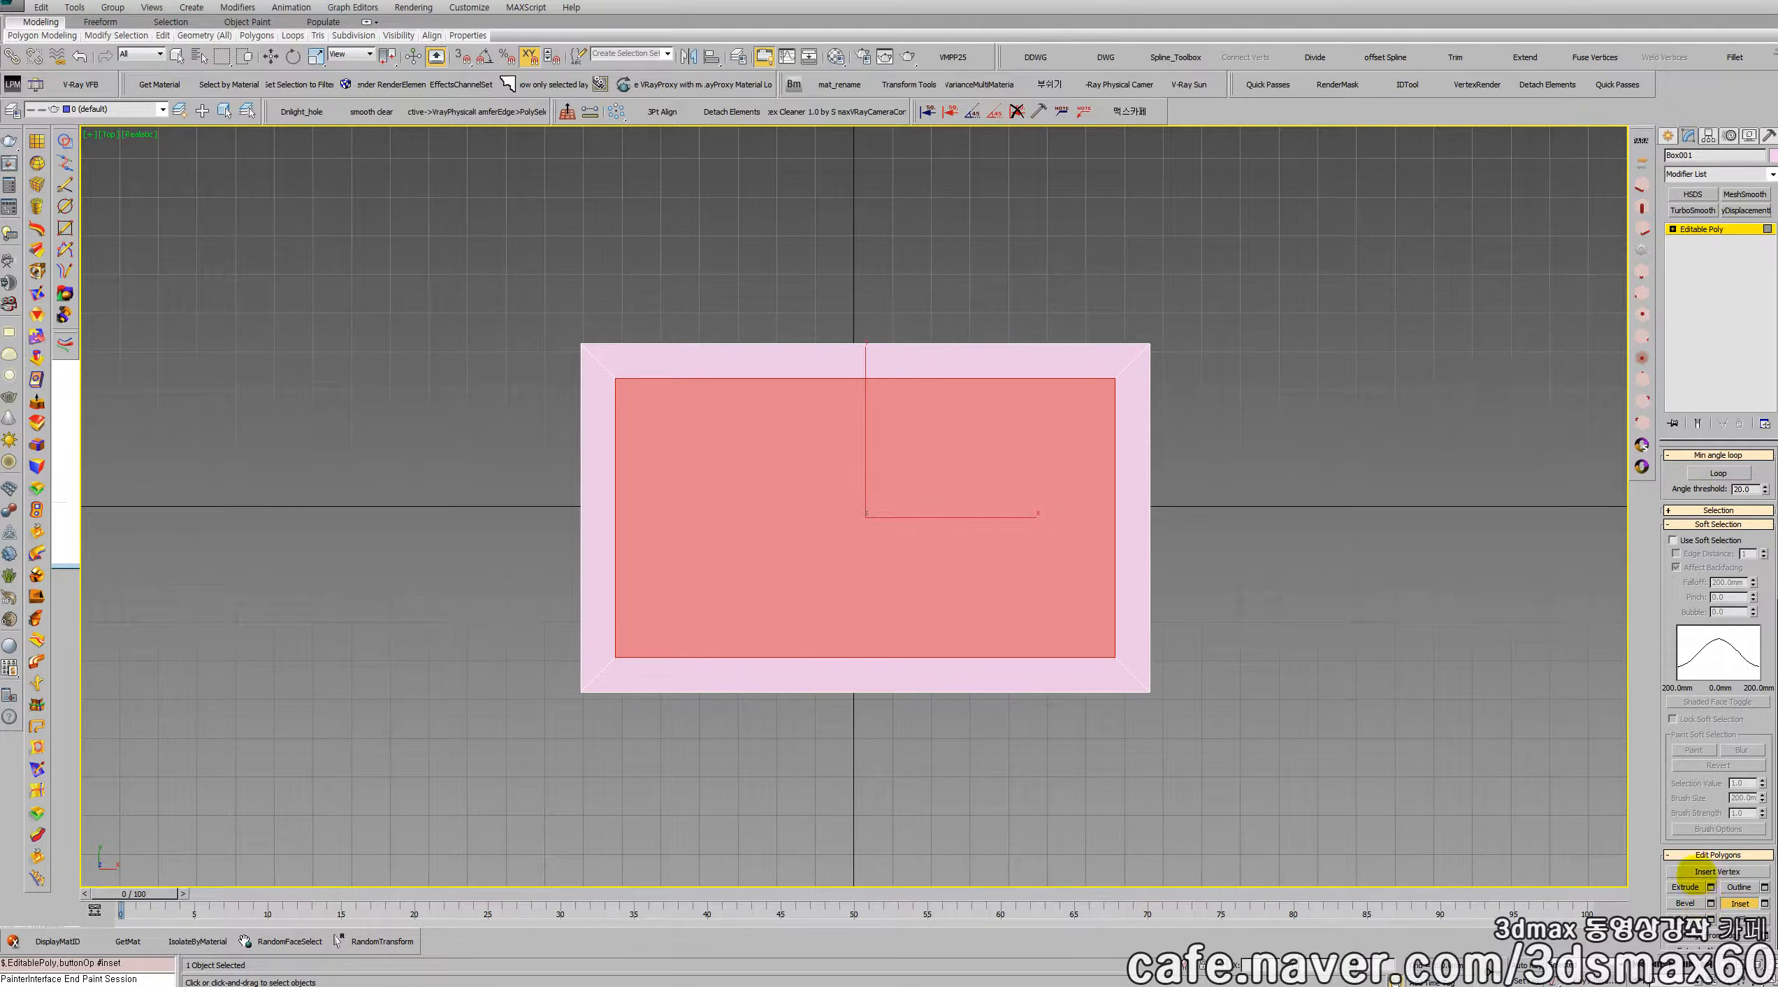
# - Bridge the two inset polygons to open the box into a hollow rectangular frame, and show it in Perspective
pyautogui.moveTo(1684, 837); pyautogui.dragTo(1653, 657)
pyautogui.click(1685, 733)
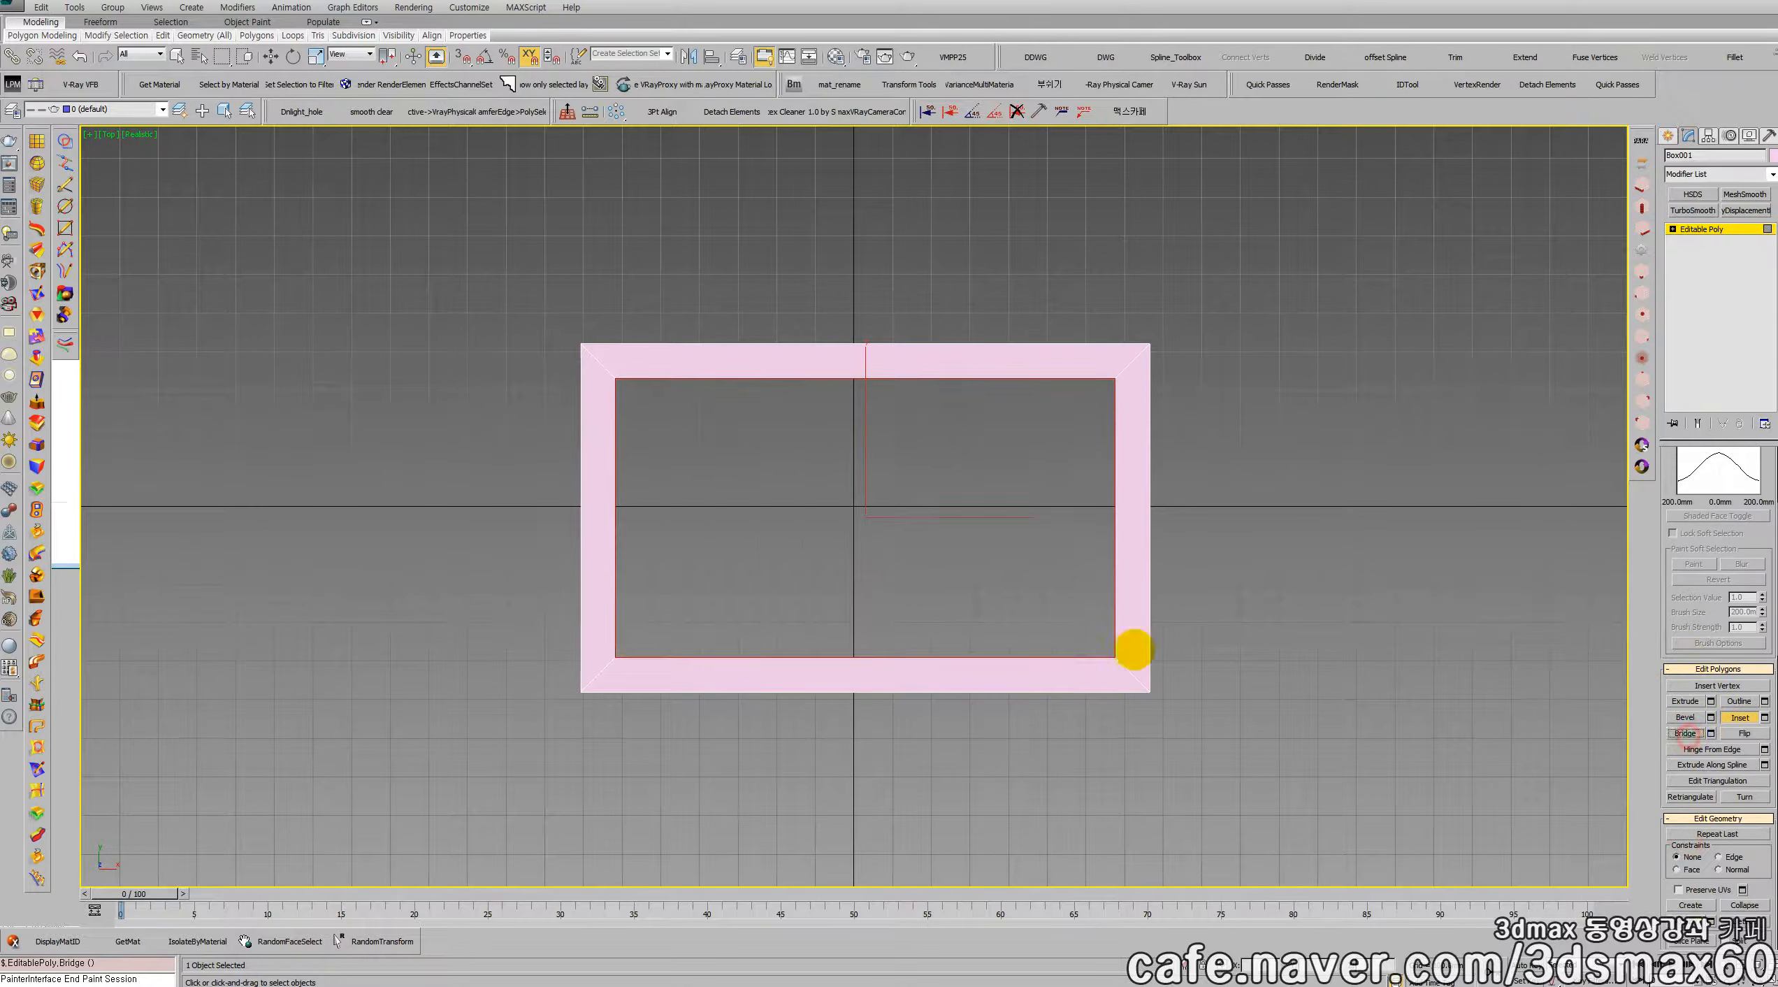
pyautogui.moveTo(1045, 638); pyautogui.dragTo(1087, 677, button='middle')
pyautogui.hotkey('ctrl', 'r')
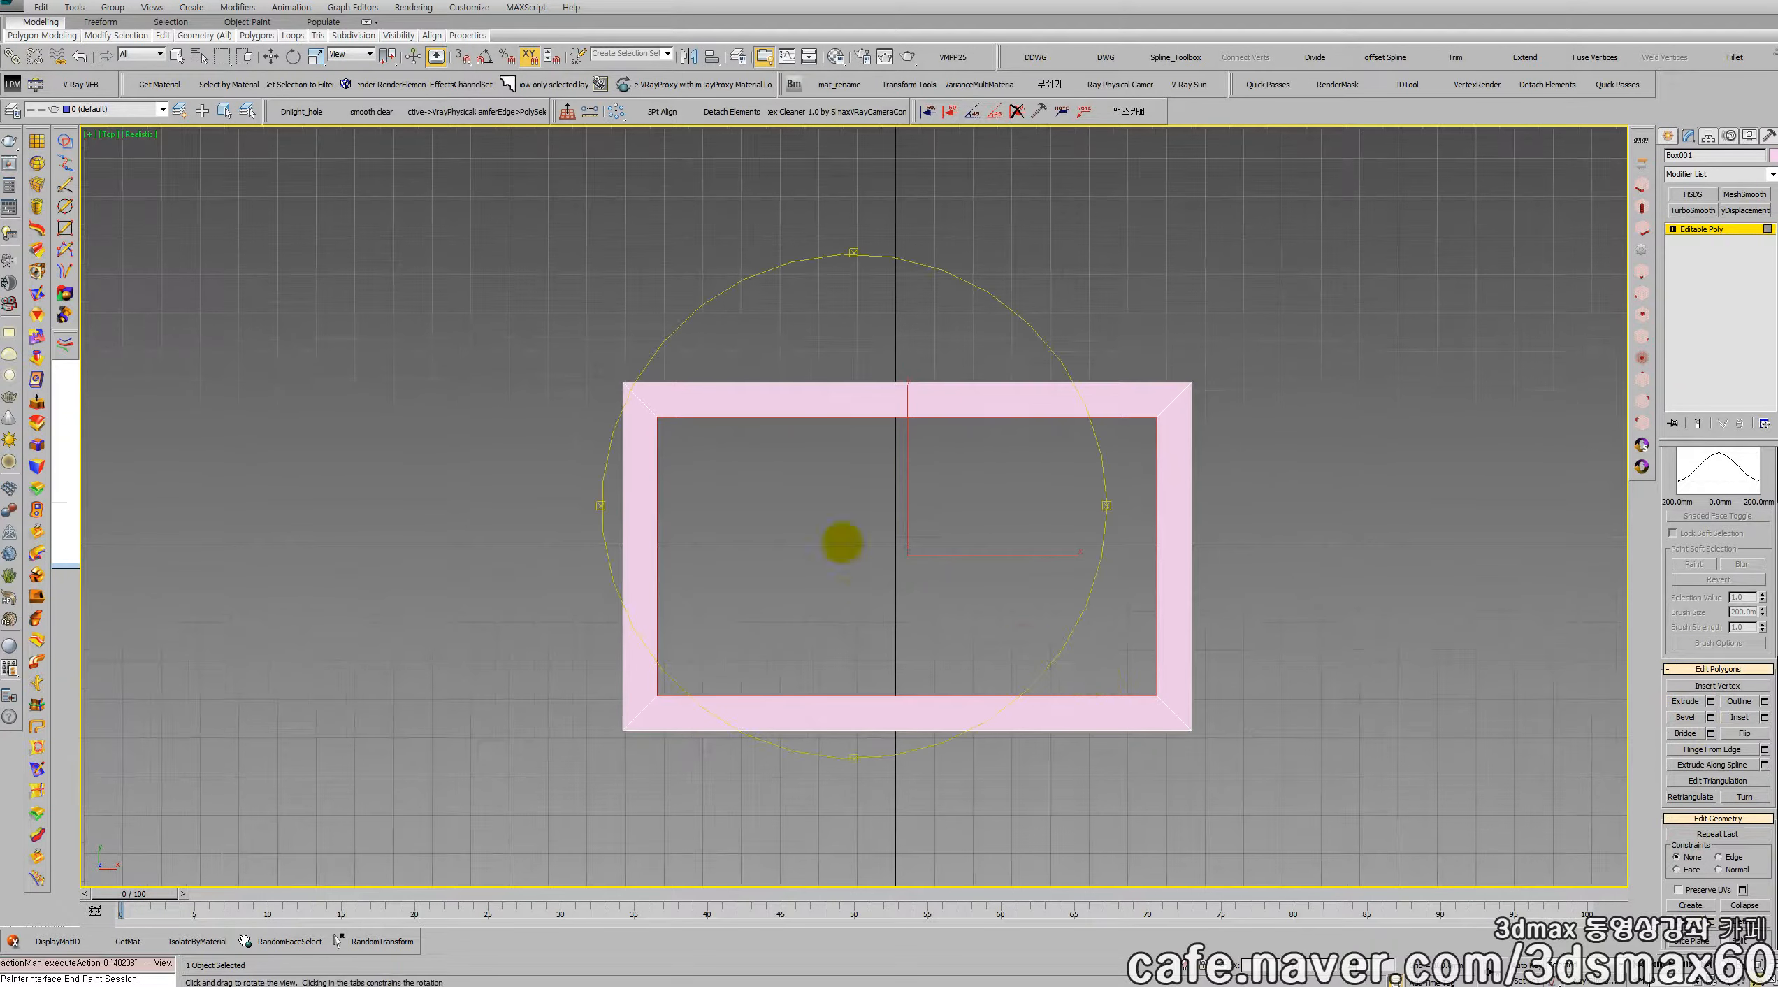
pyautogui.moveTo(842, 544); pyautogui.dragTo(888, 476)
pyautogui.press('p')
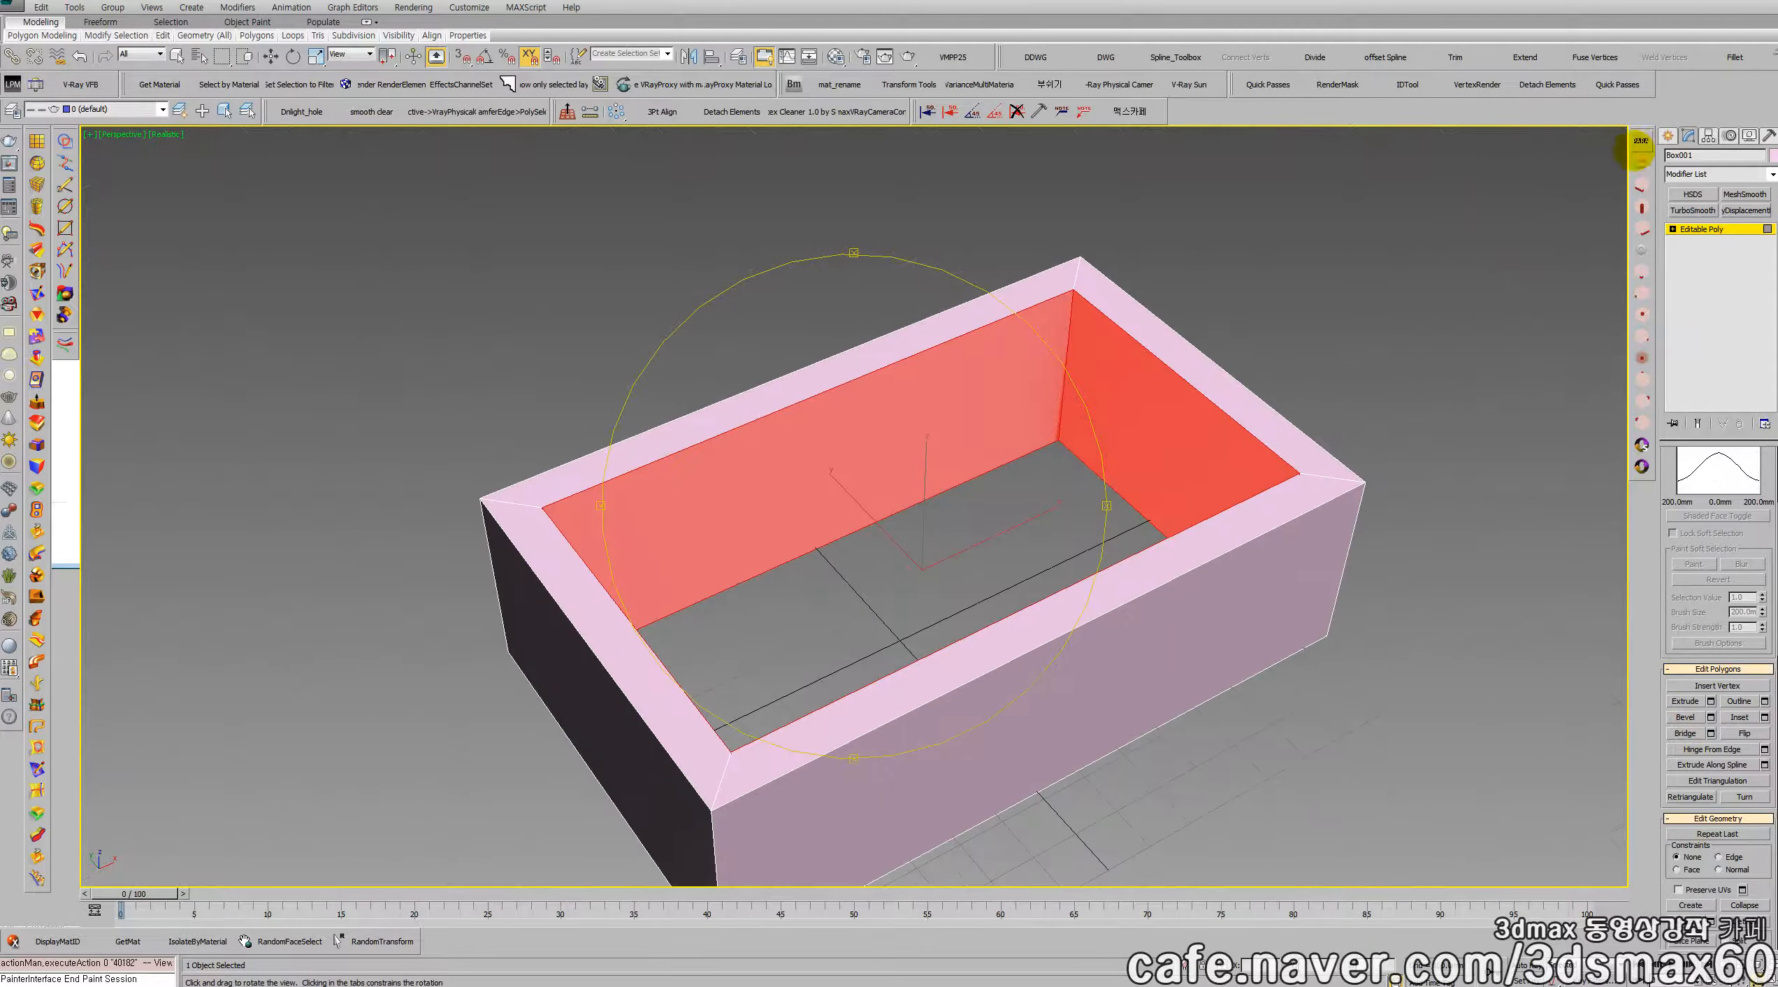
# - Create a teapot with a radius of about 126 mm inside the frame, near its front corner
pyautogui.click(1669, 135)
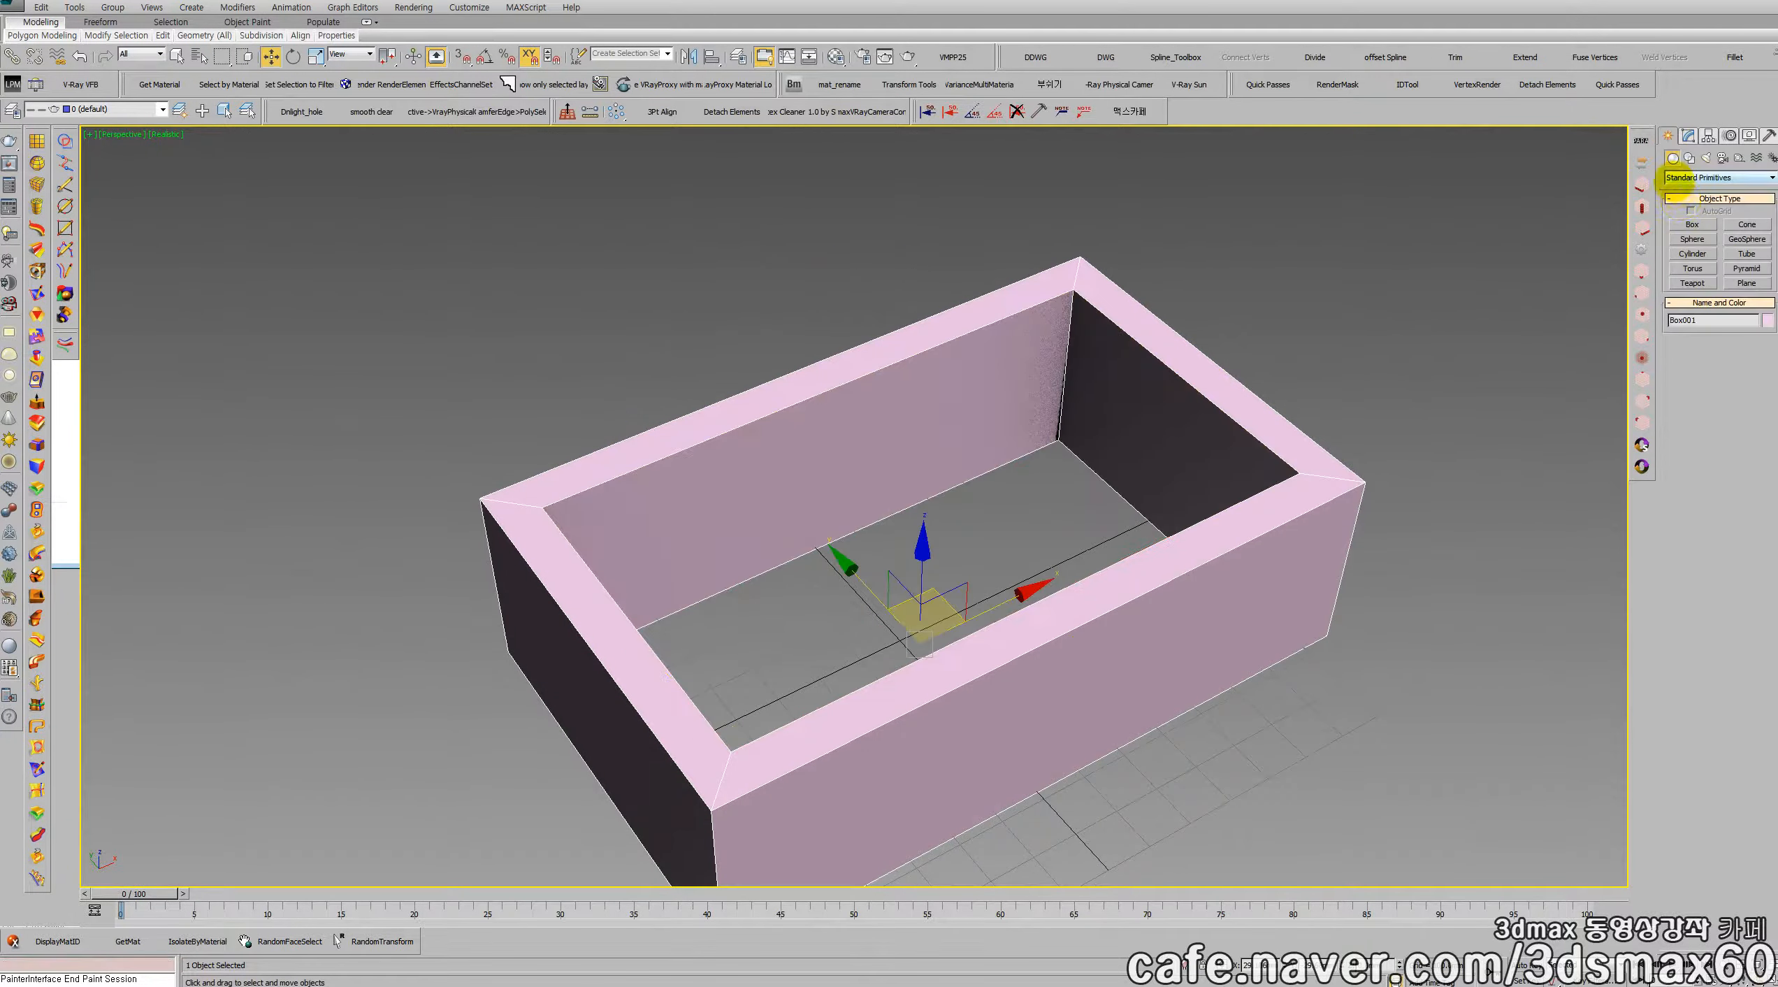
pyautogui.click(1692, 283)
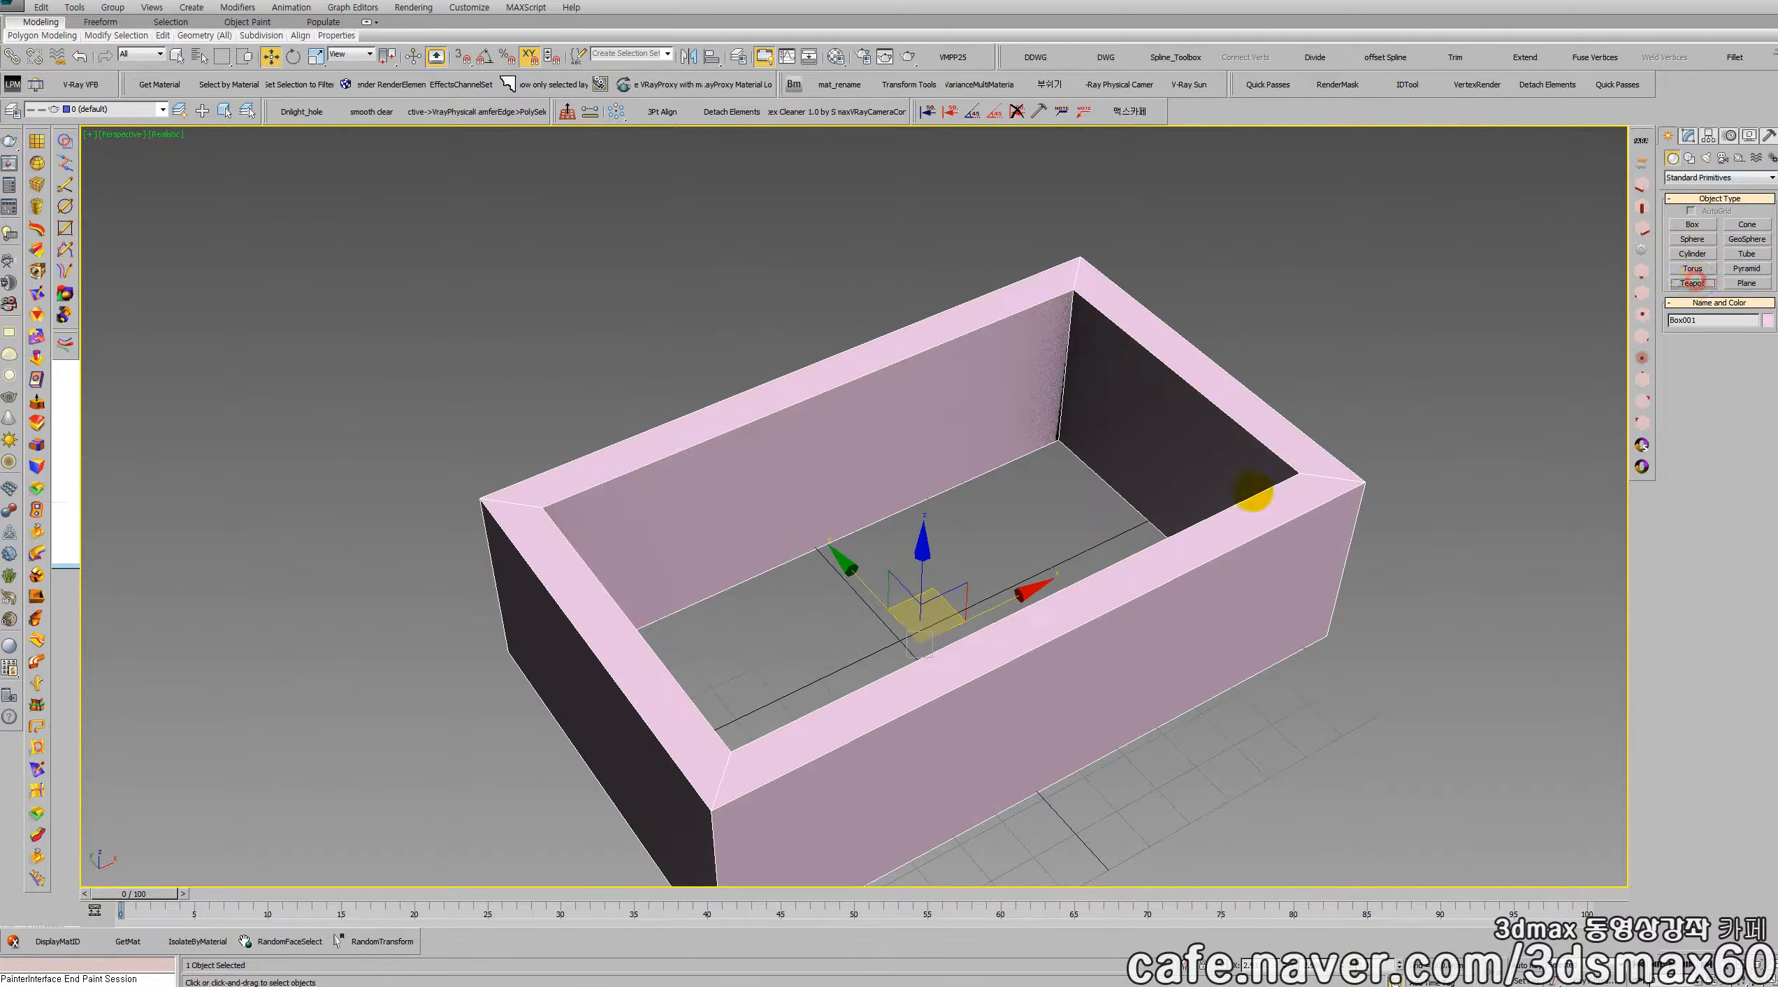
pyautogui.moveTo(774, 667); pyautogui.dragTo(802, 714)
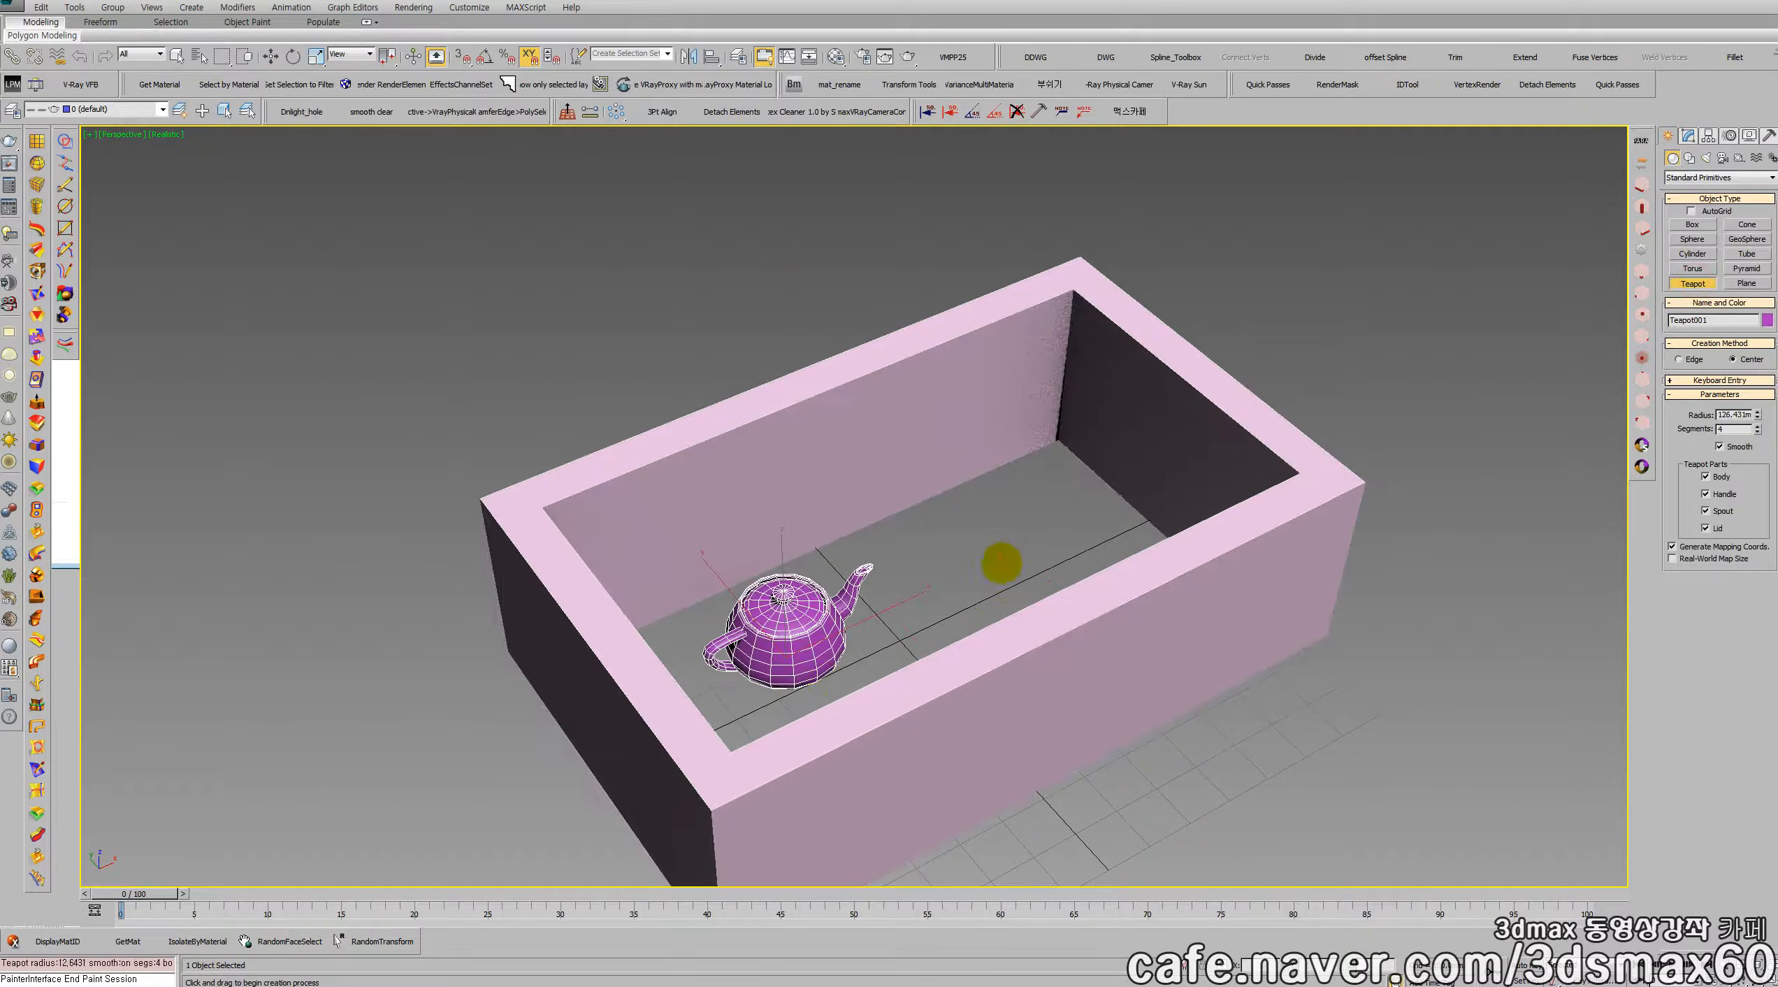
pyautogui.moveTo(924, 599); pyautogui.dragTo(927, 613)
pyautogui.moveTo(1052, 521); pyautogui.dragTo(1053, 555)
pyautogui.rightClick(1054, 555)
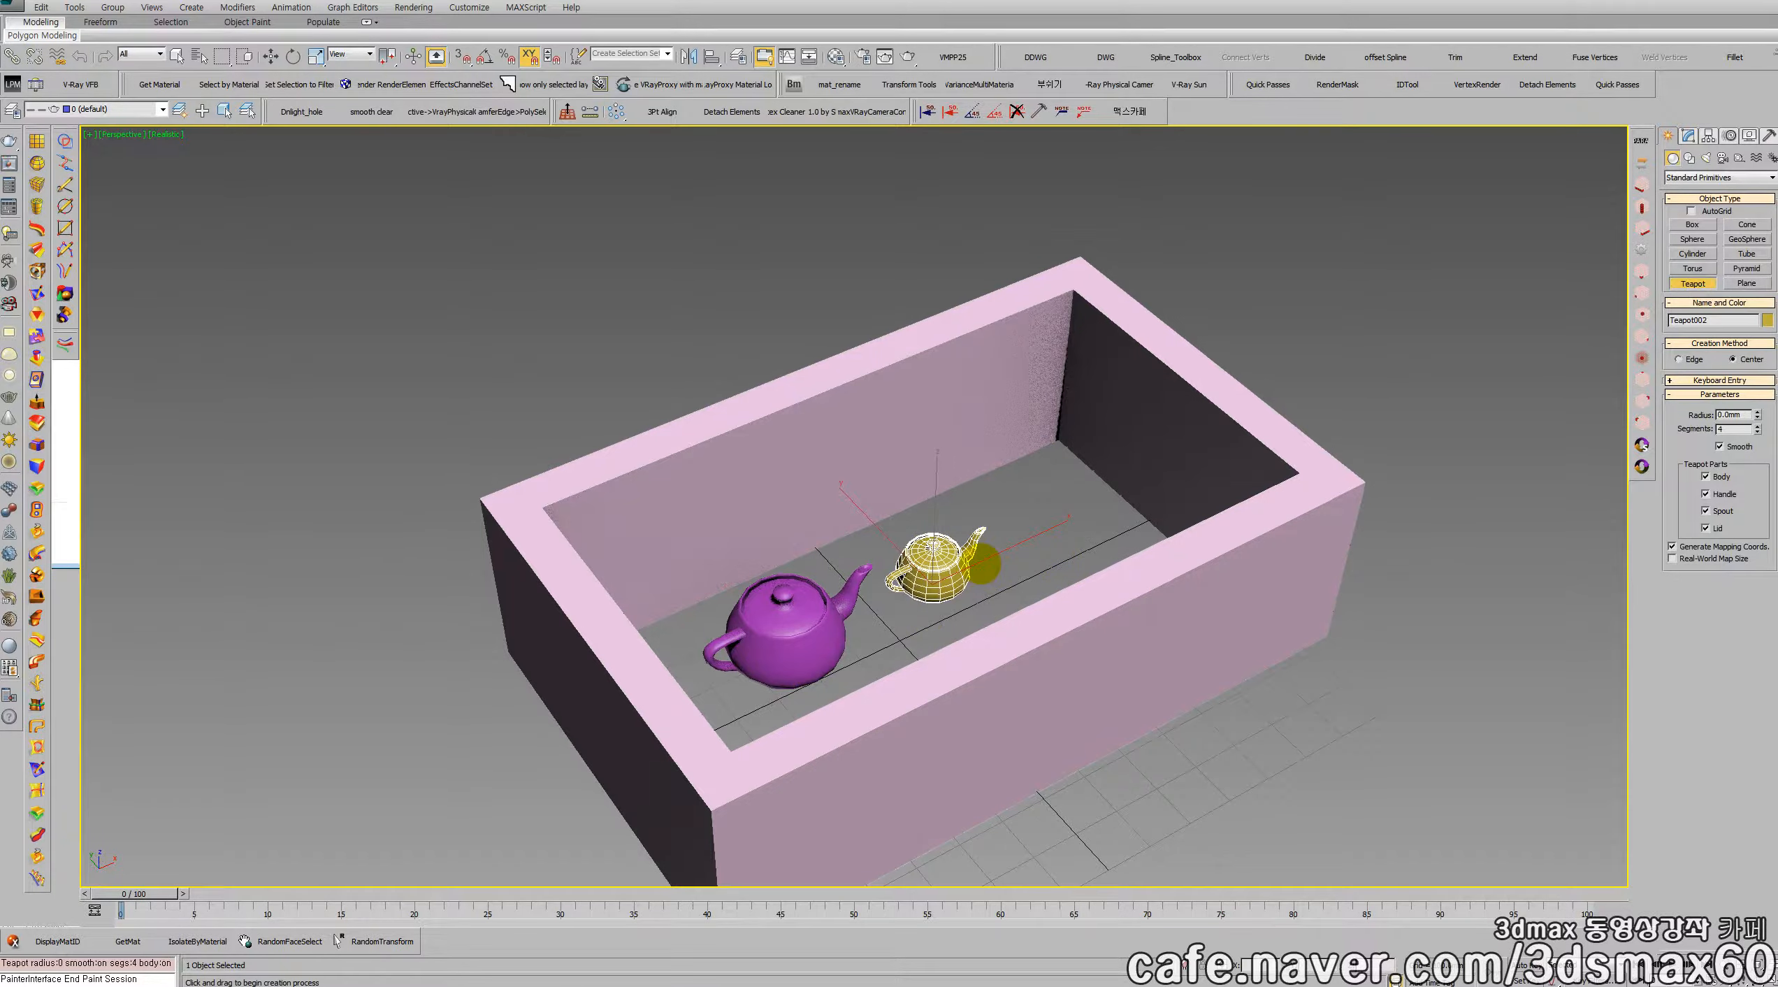
pyautogui.press('End')
pyautogui.press('Delete')
# - Create a larger second teapot with a radius of about 160 mm inside the frame, beside the first teapot
pyautogui.moveTo(955, 558); pyautogui.dragTo(965, 600)
pyautogui.press('w')
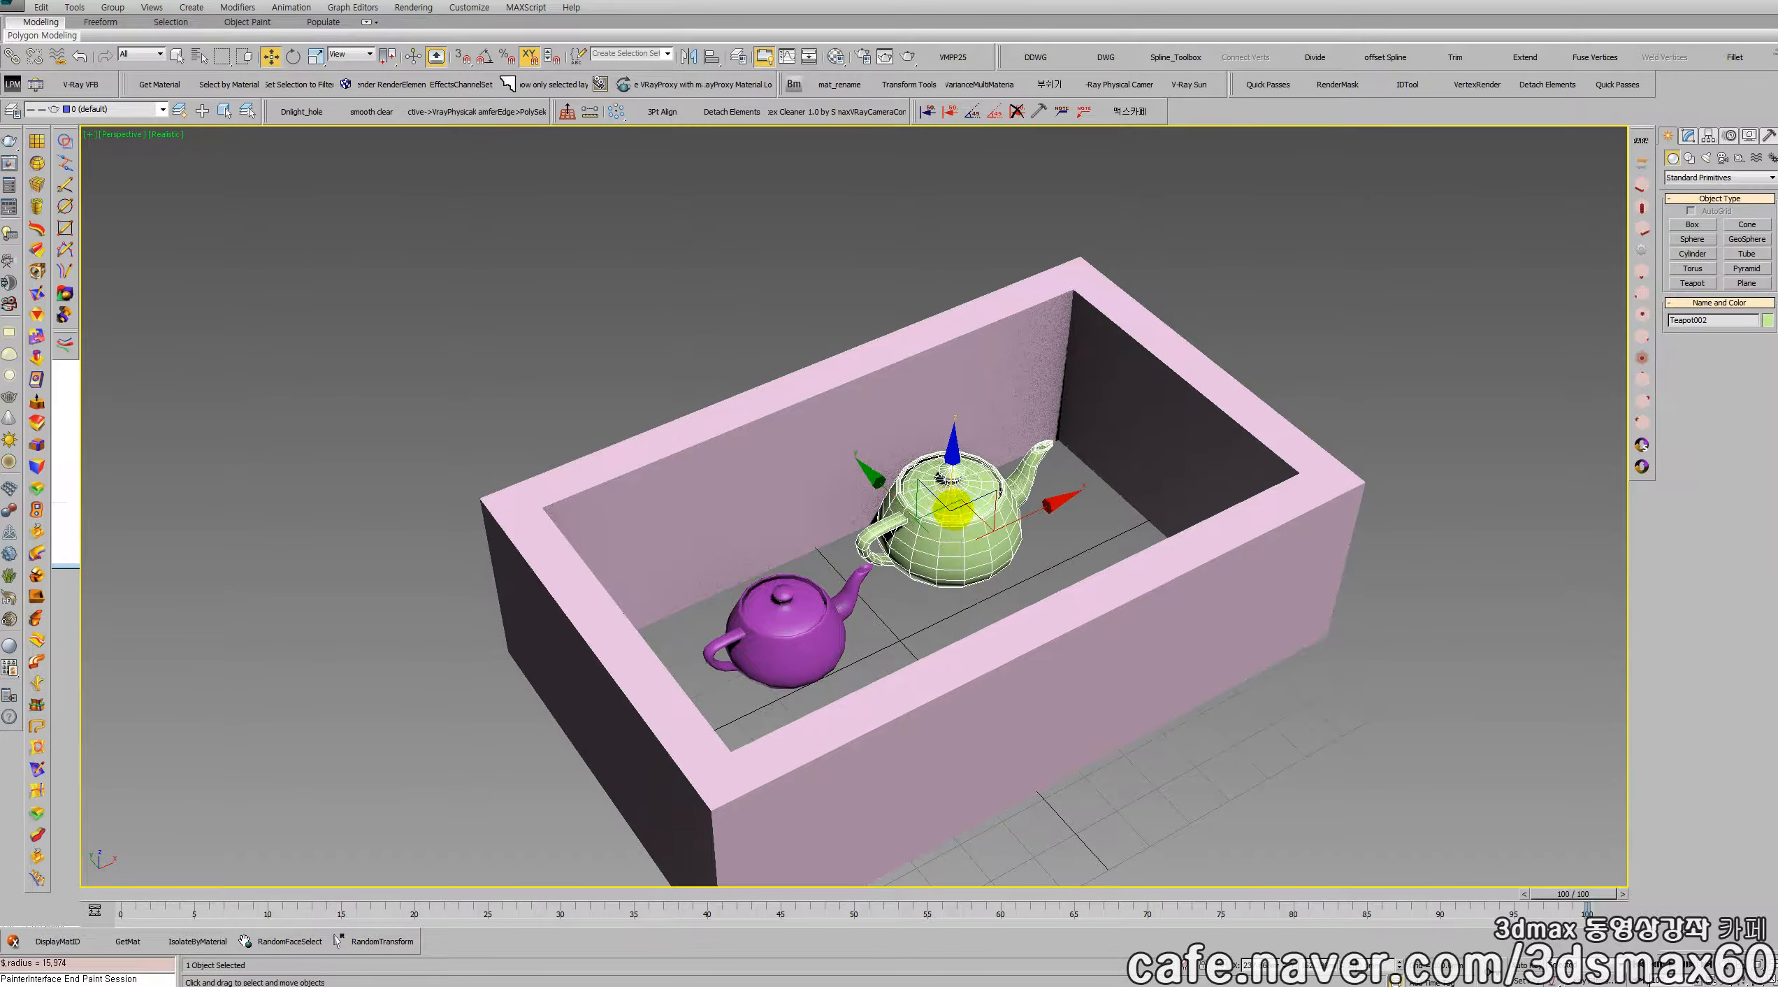
pyautogui.moveTo(973, 518); pyautogui.dragTo(945, 544)
# - Display the scene in wireframe, select the frame and both teapots together, and apply one Slice modifier to all three
pyautogui.hotkey('ctrl', 'r')
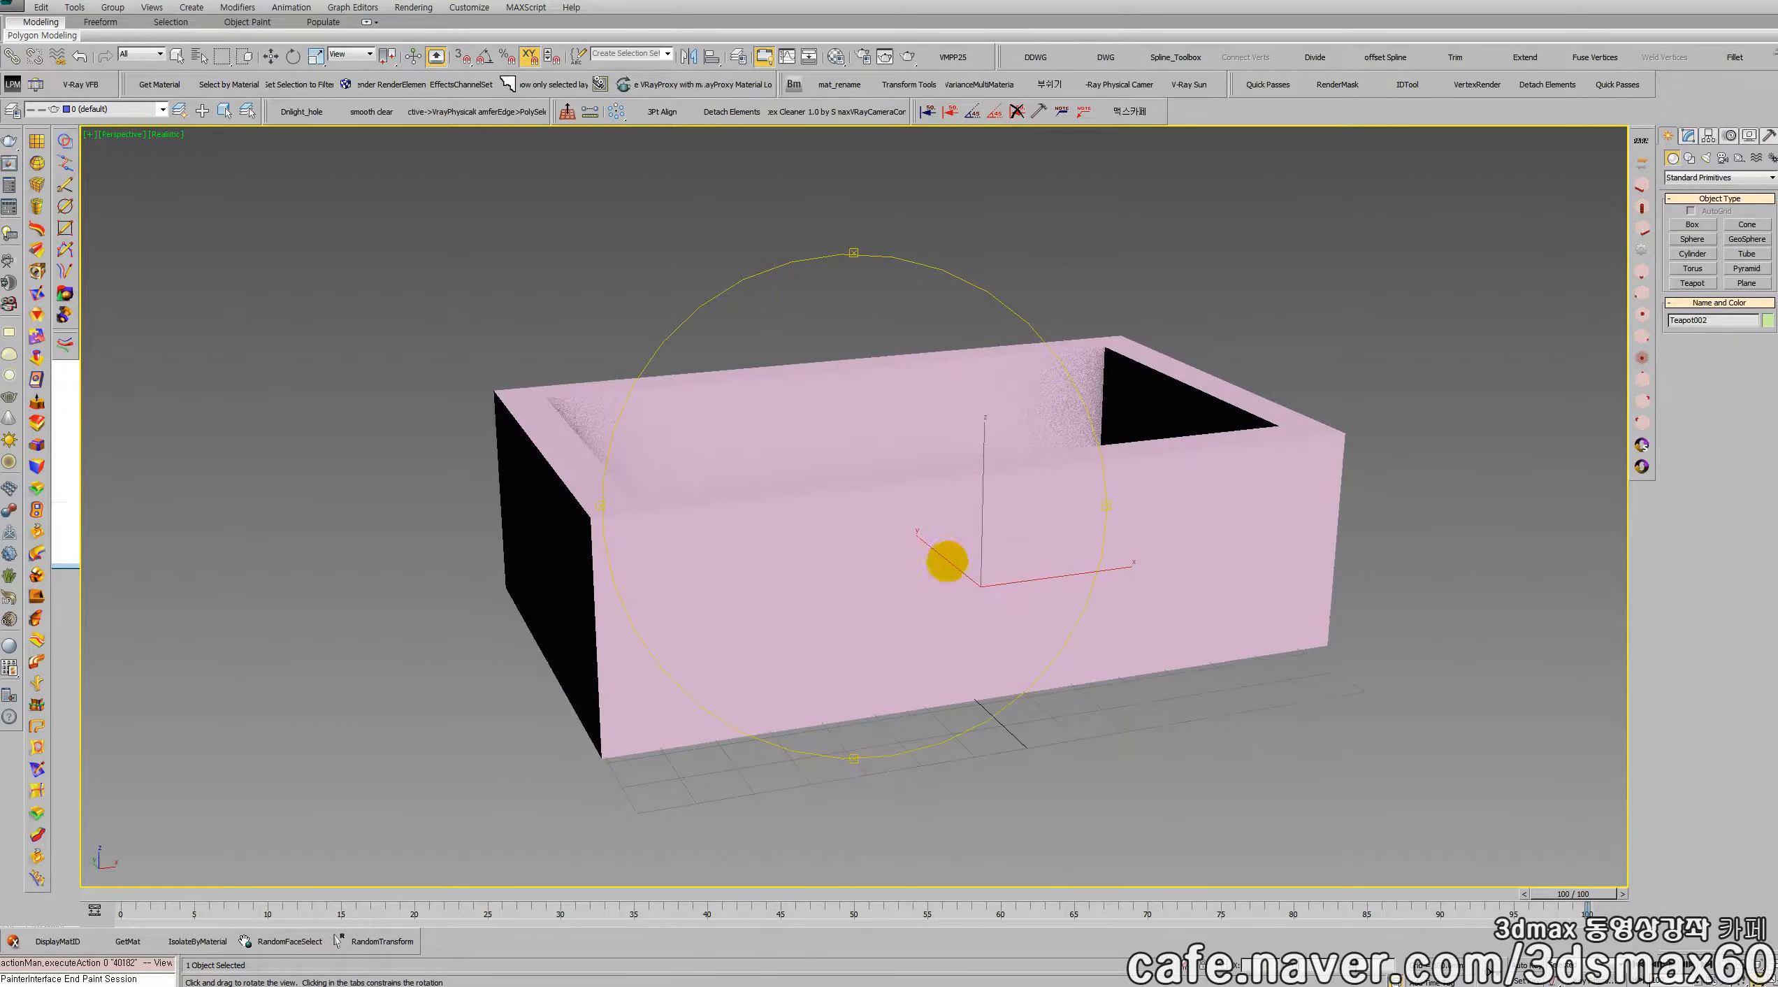
pyautogui.press('F3')
pyautogui.press('Escape')
pyautogui.moveTo(391, 257); pyautogui.dragTo(1383, 811)
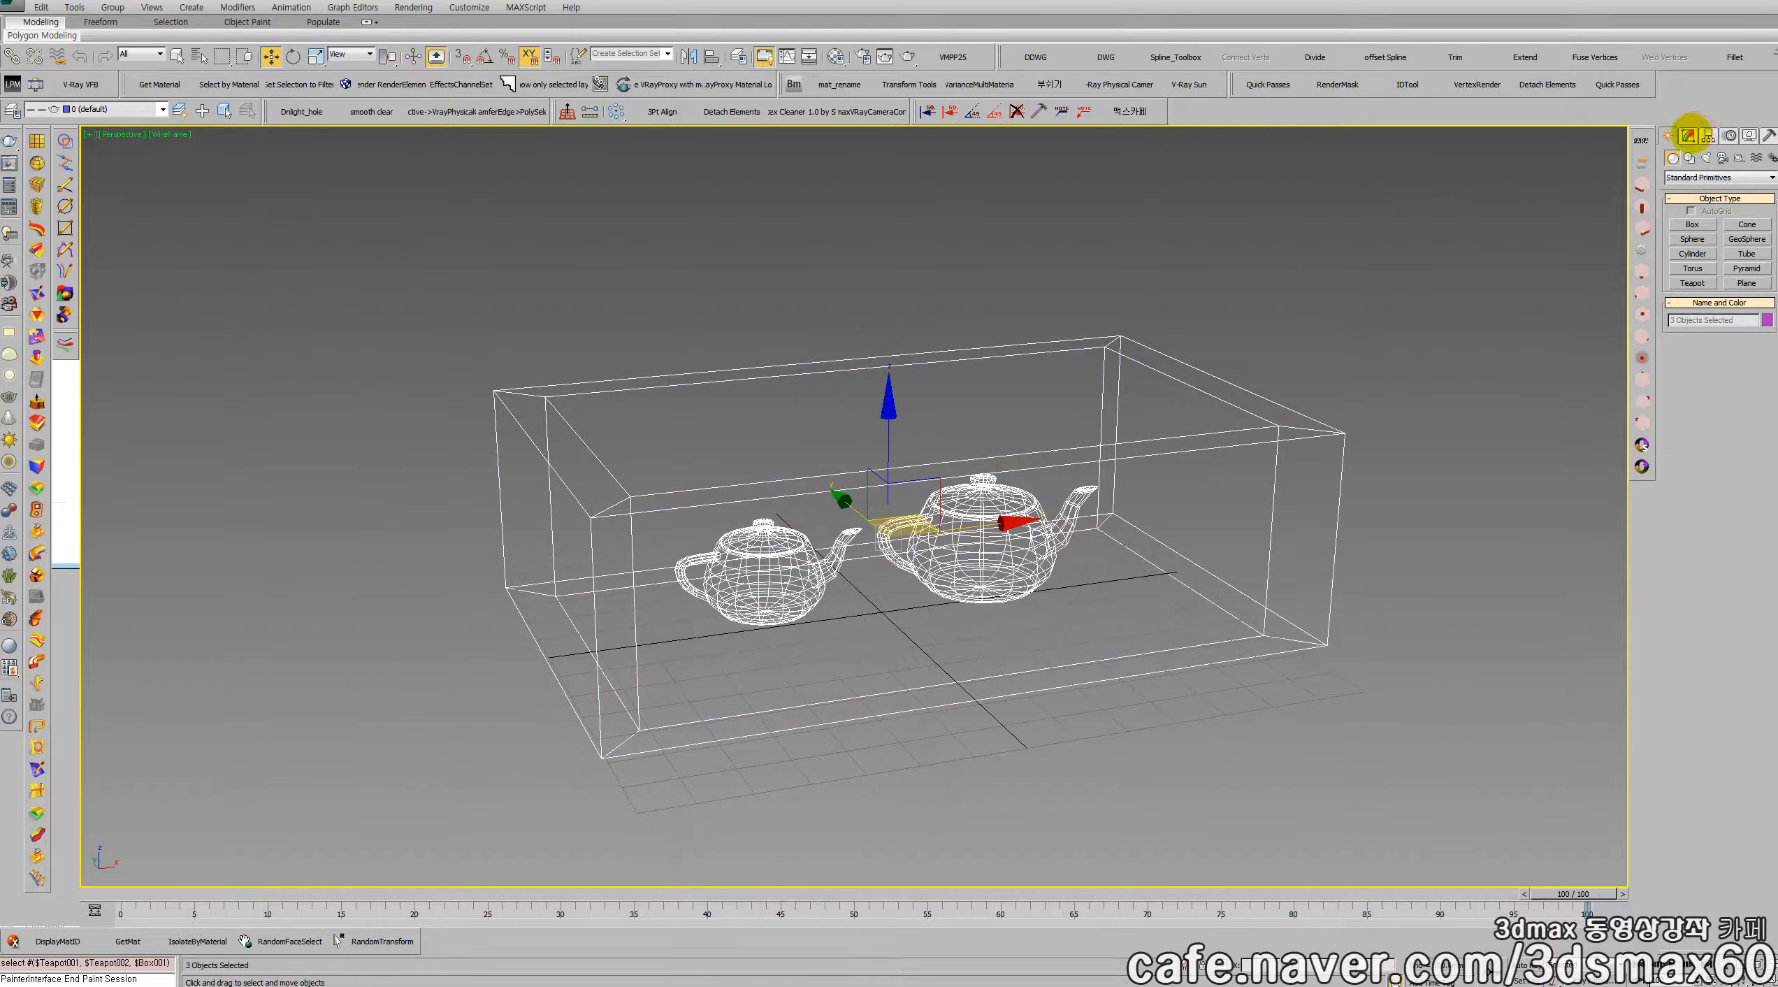
pyautogui.click(1690, 136)
pyautogui.click(1770, 173)
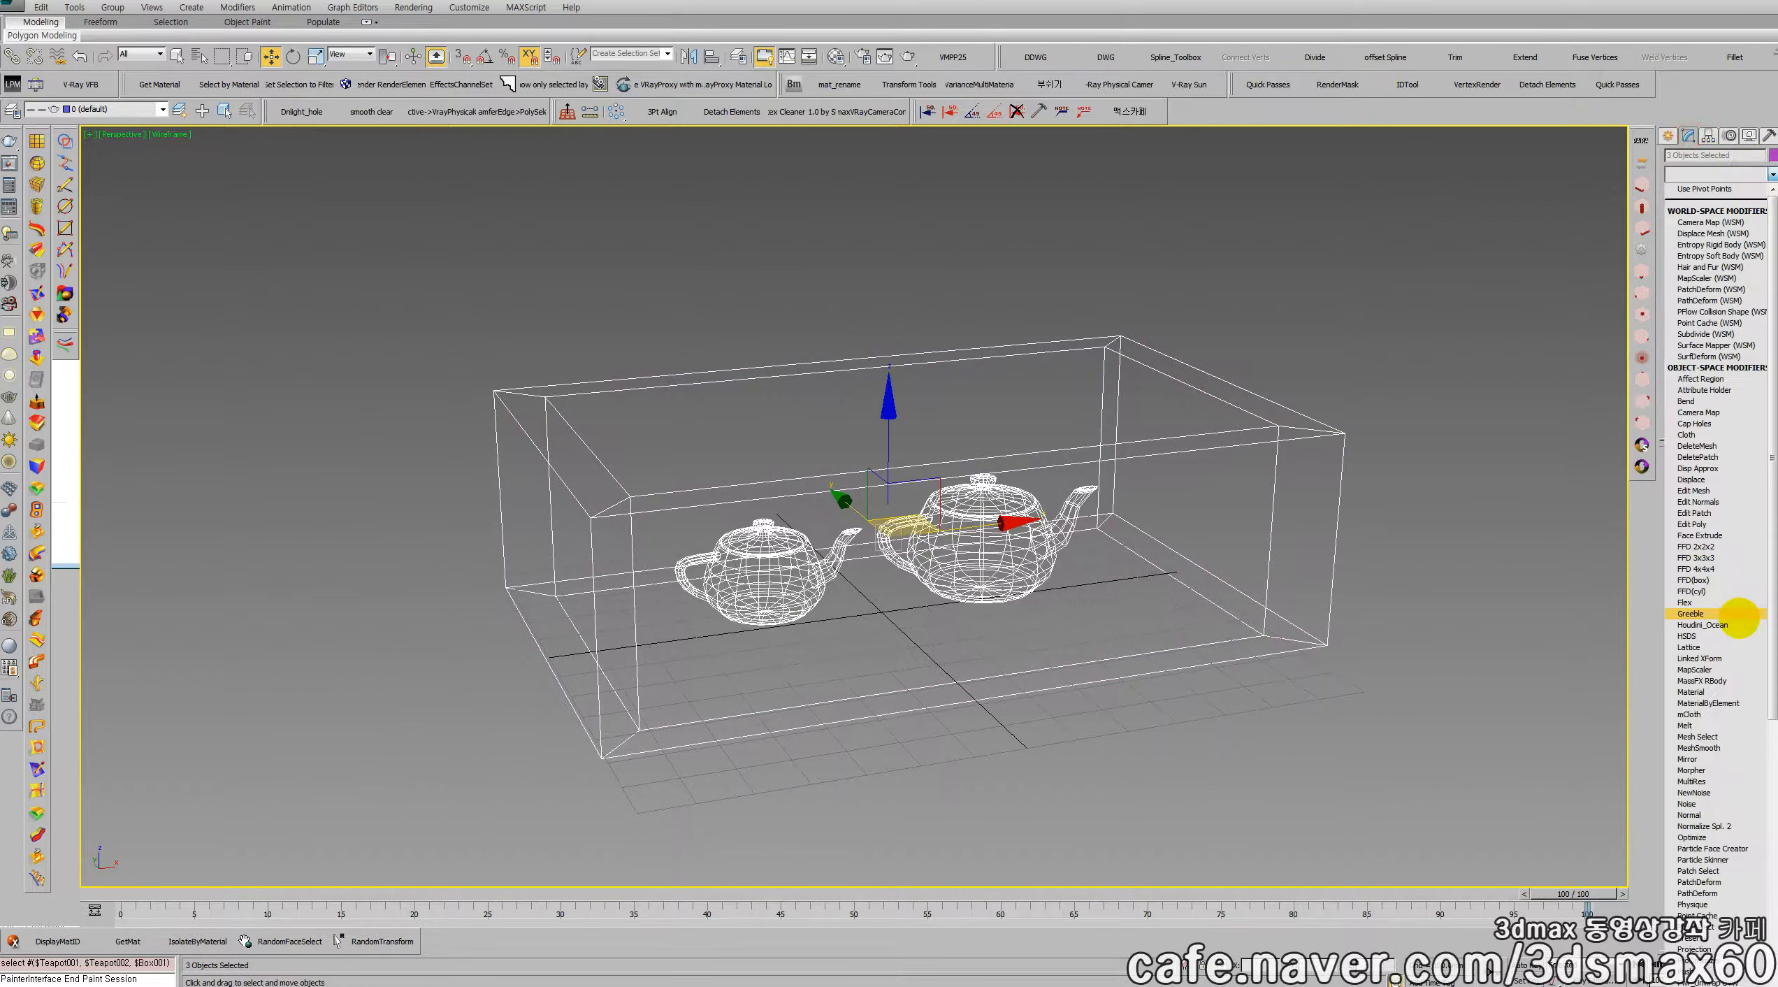
pyautogui.write('sl')
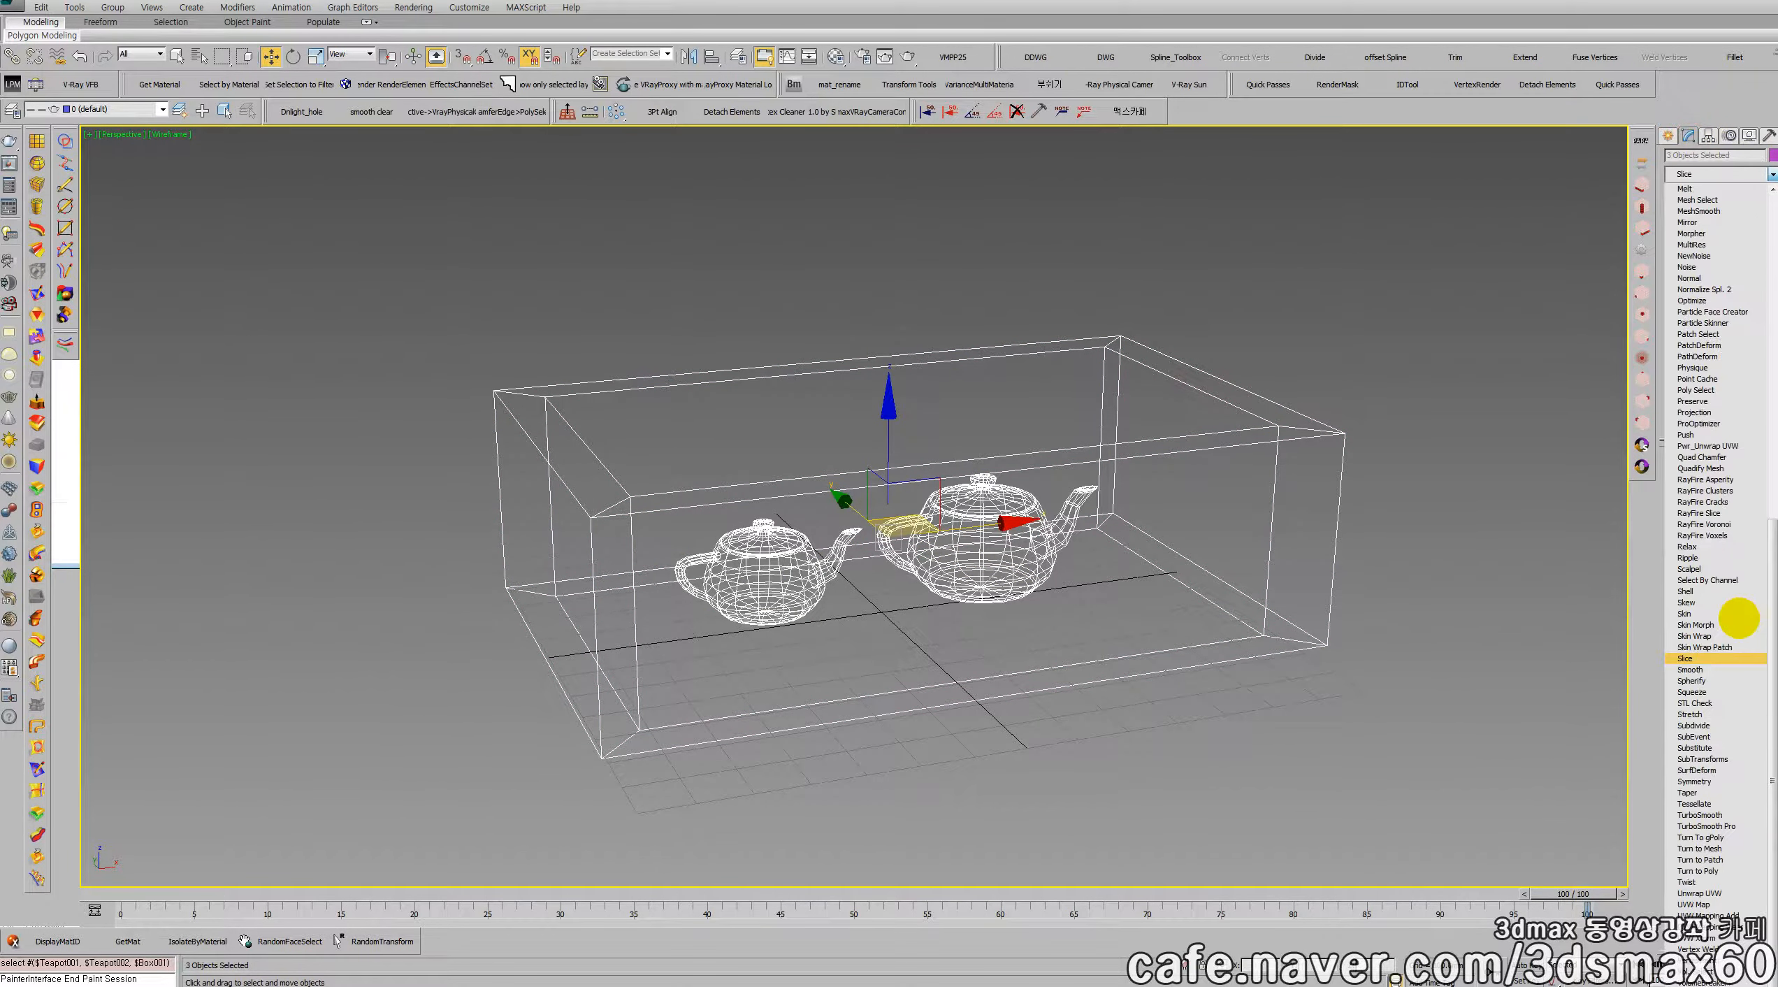
pyautogui.press('Return')
# - In the Front view, lower the Slice Plane so that it cuts through the frame and both teapots
pyautogui.press('f')
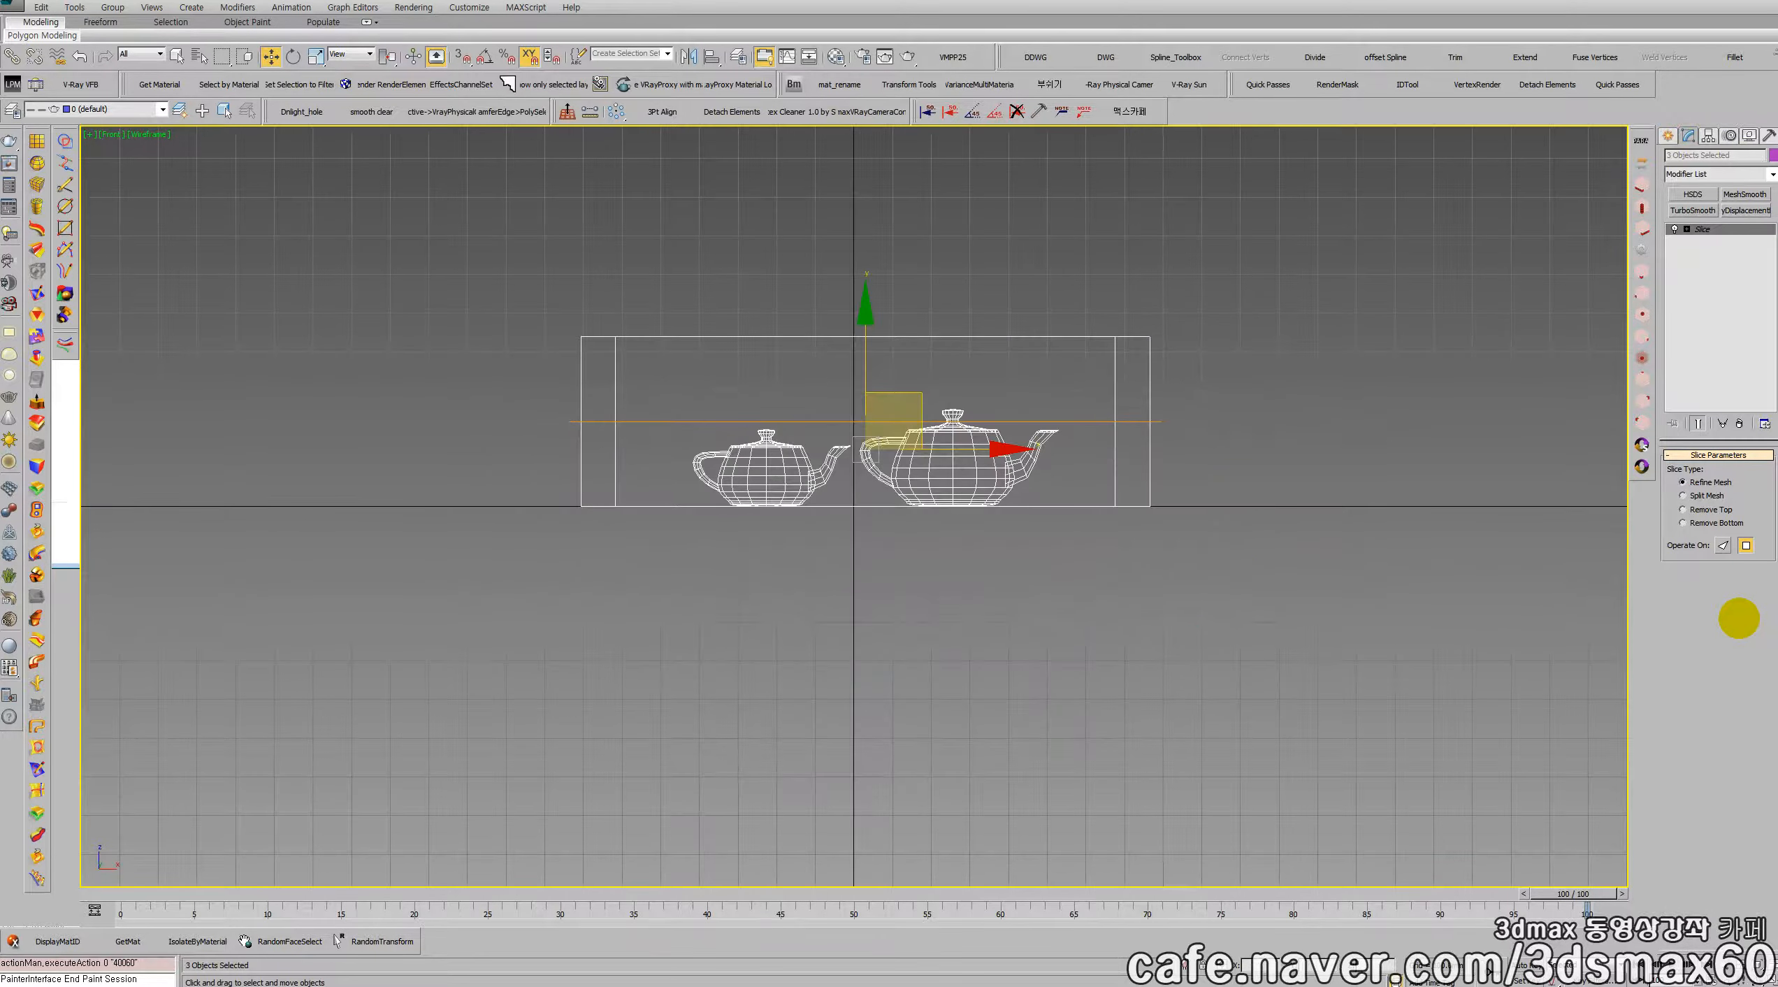
pyautogui.click(1686, 229)
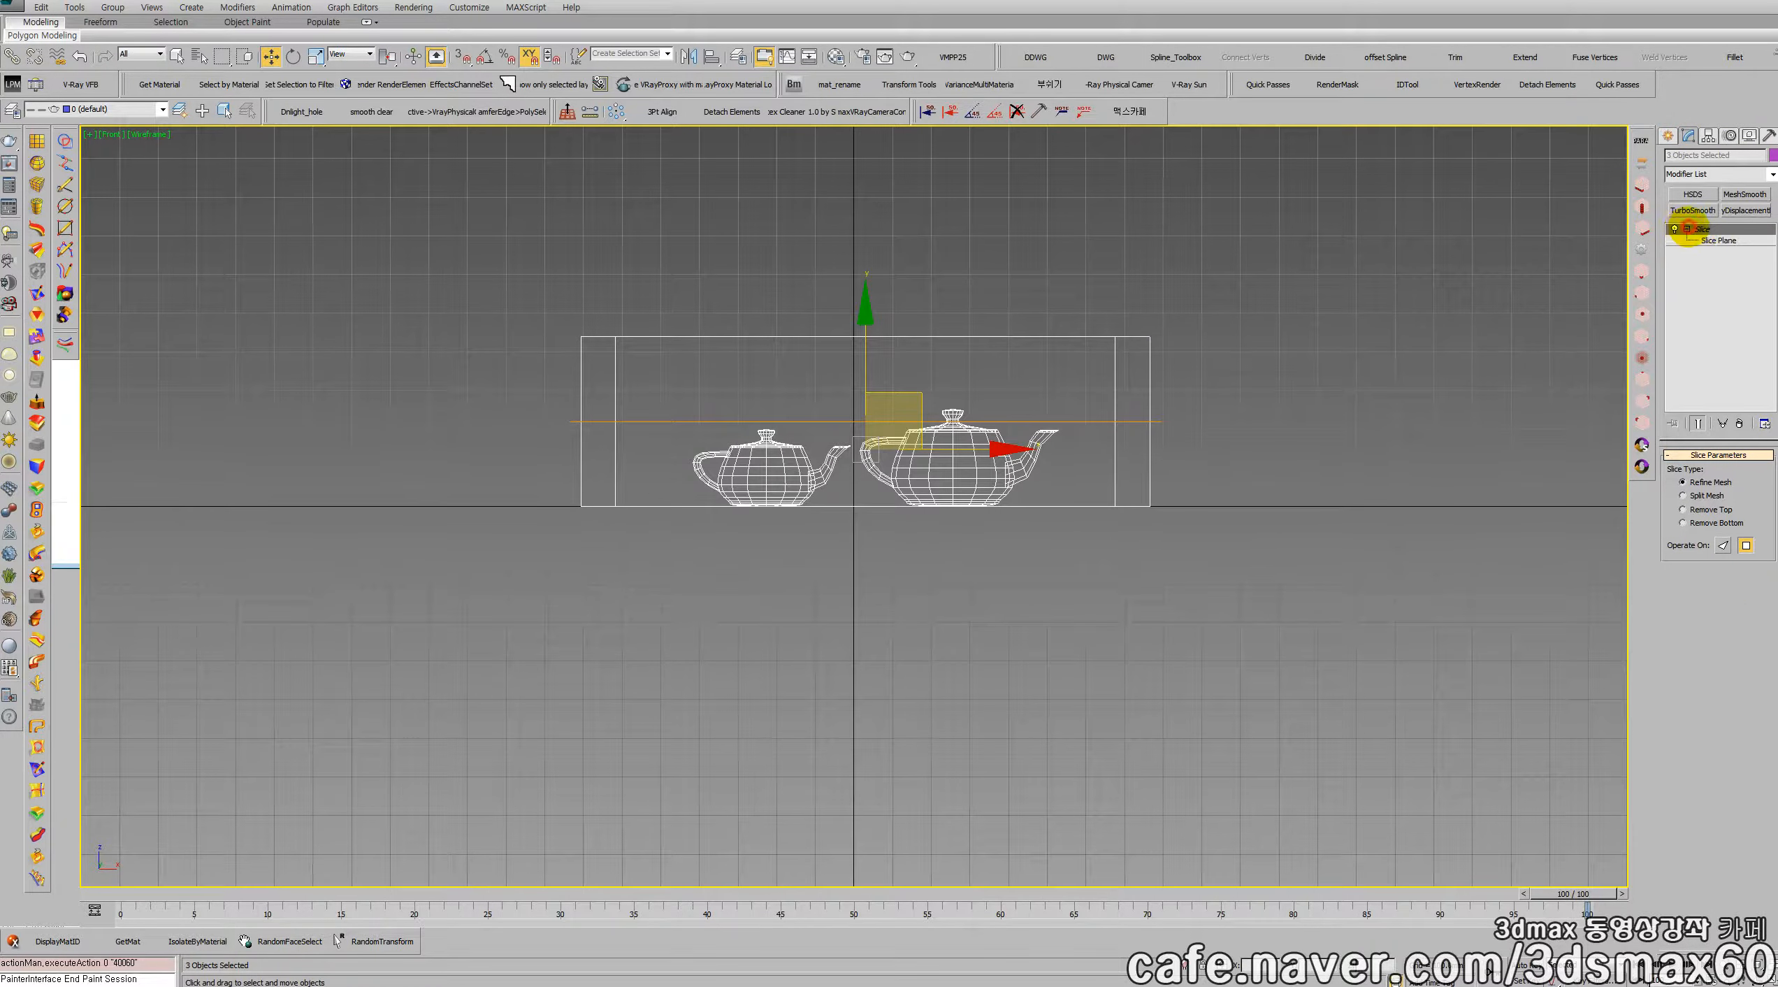
pyautogui.click(1712, 239)
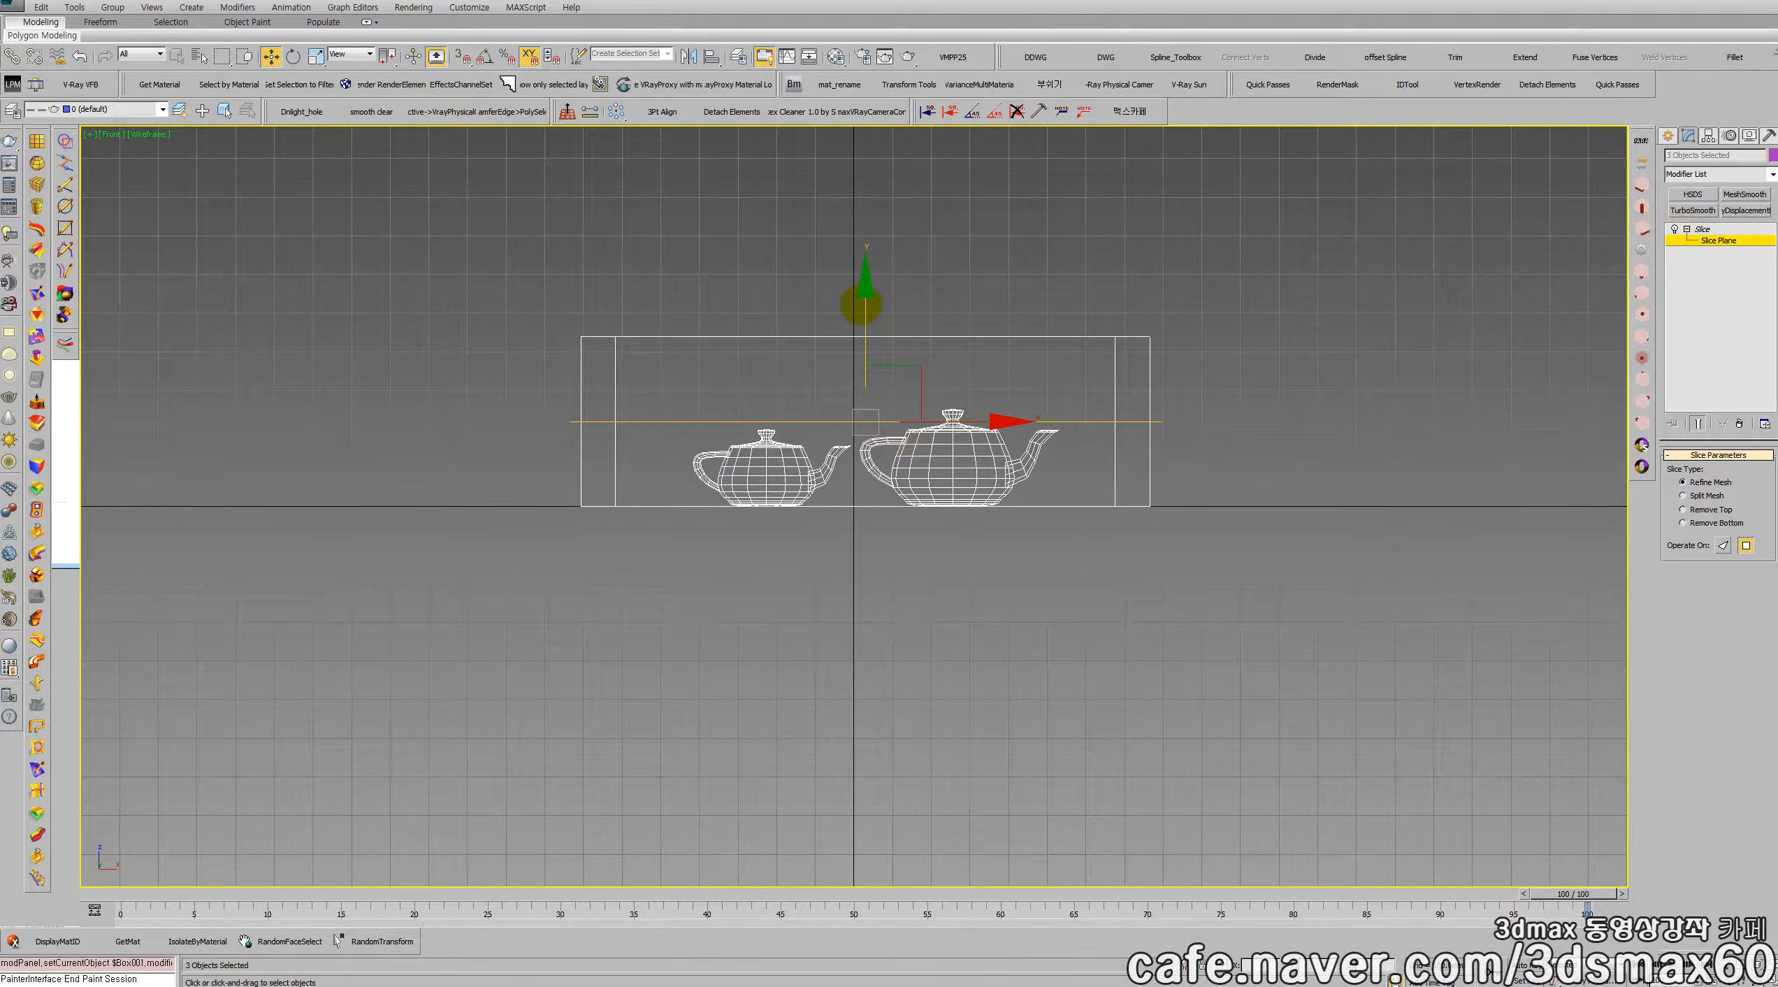
pyautogui.moveTo(861, 304); pyautogui.dragTo(917, 516)
# - Examine the slice line around the frame and teapots in Perspective, in both shaded and wireframe display
pyautogui.hotkey('ctrl', 'r')
pyautogui.press('p')
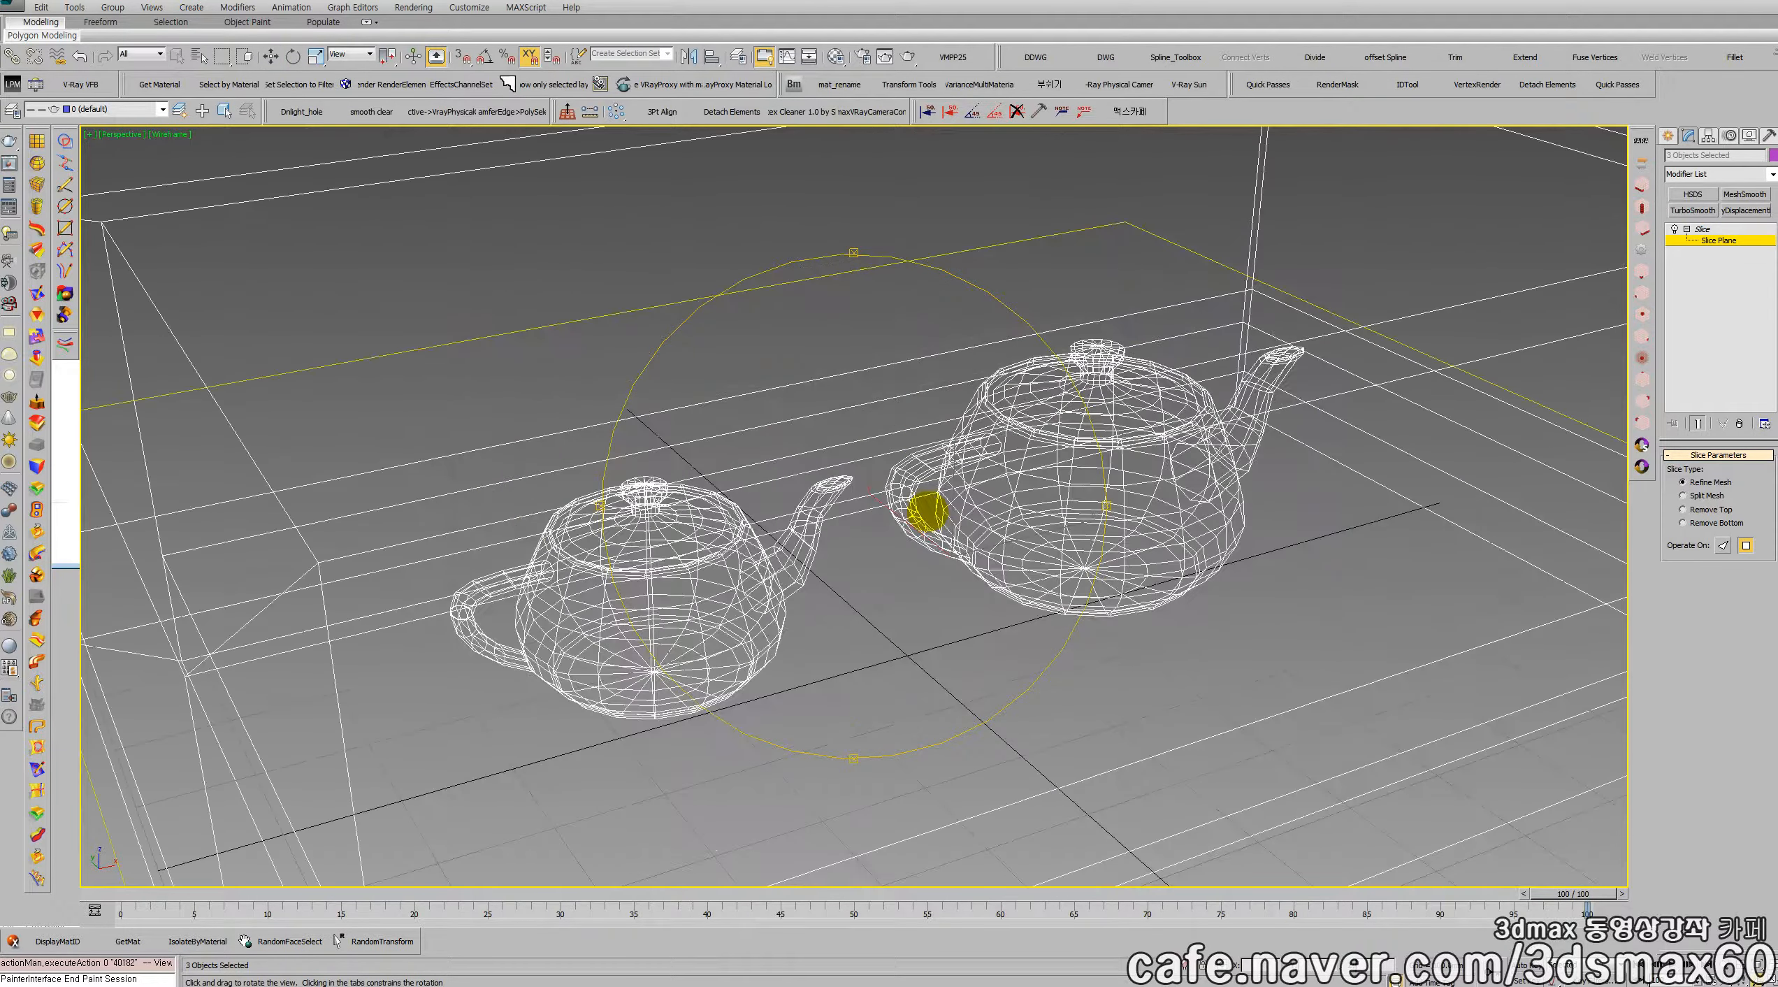
pyautogui.scroll(-3, 927, 512)
pyautogui.press('F3')
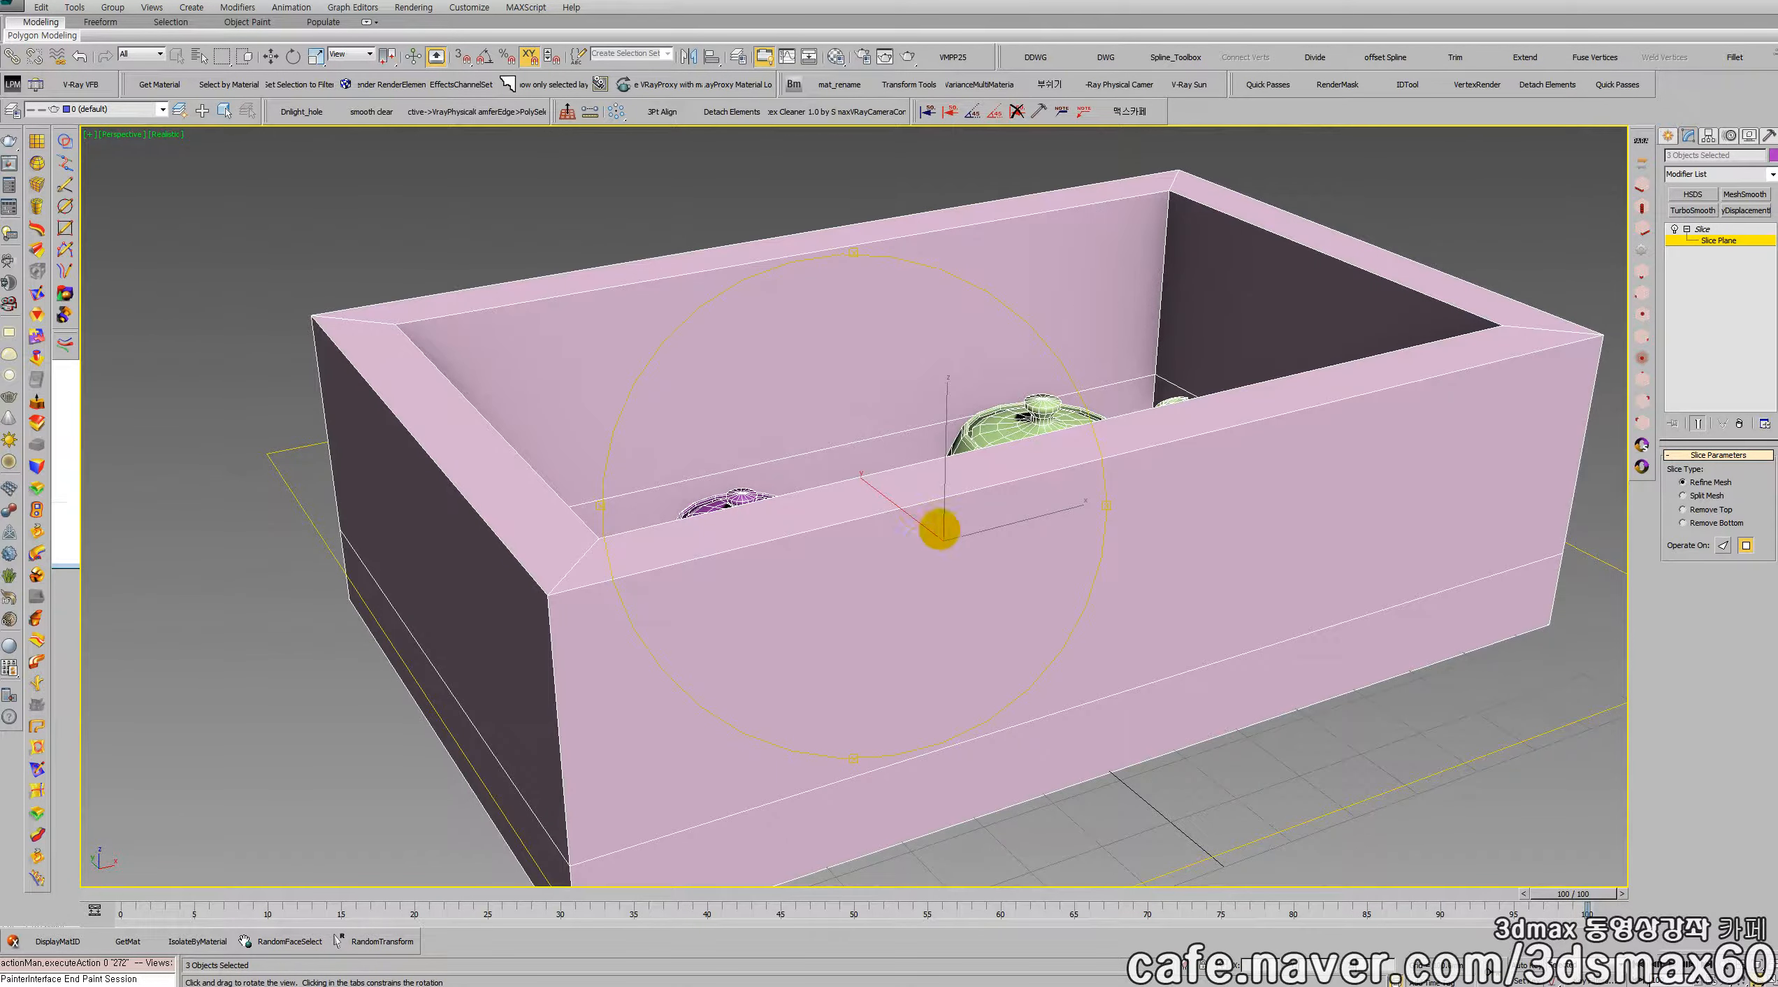
pyautogui.moveTo(920, 564)
pyautogui.mouseDown()
pyautogui.moveTo(953, 583)
pyautogui.moveTo(1012, 571)
pyautogui.moveTo(758, 586)
pyautogui.moveTo(719, 555)
pyautogui.moveTo(957, 563)
pyautogui.moveTo(952, 583)
pyautogui.moveTo(939, 572)
pyautogui.mouseUp()
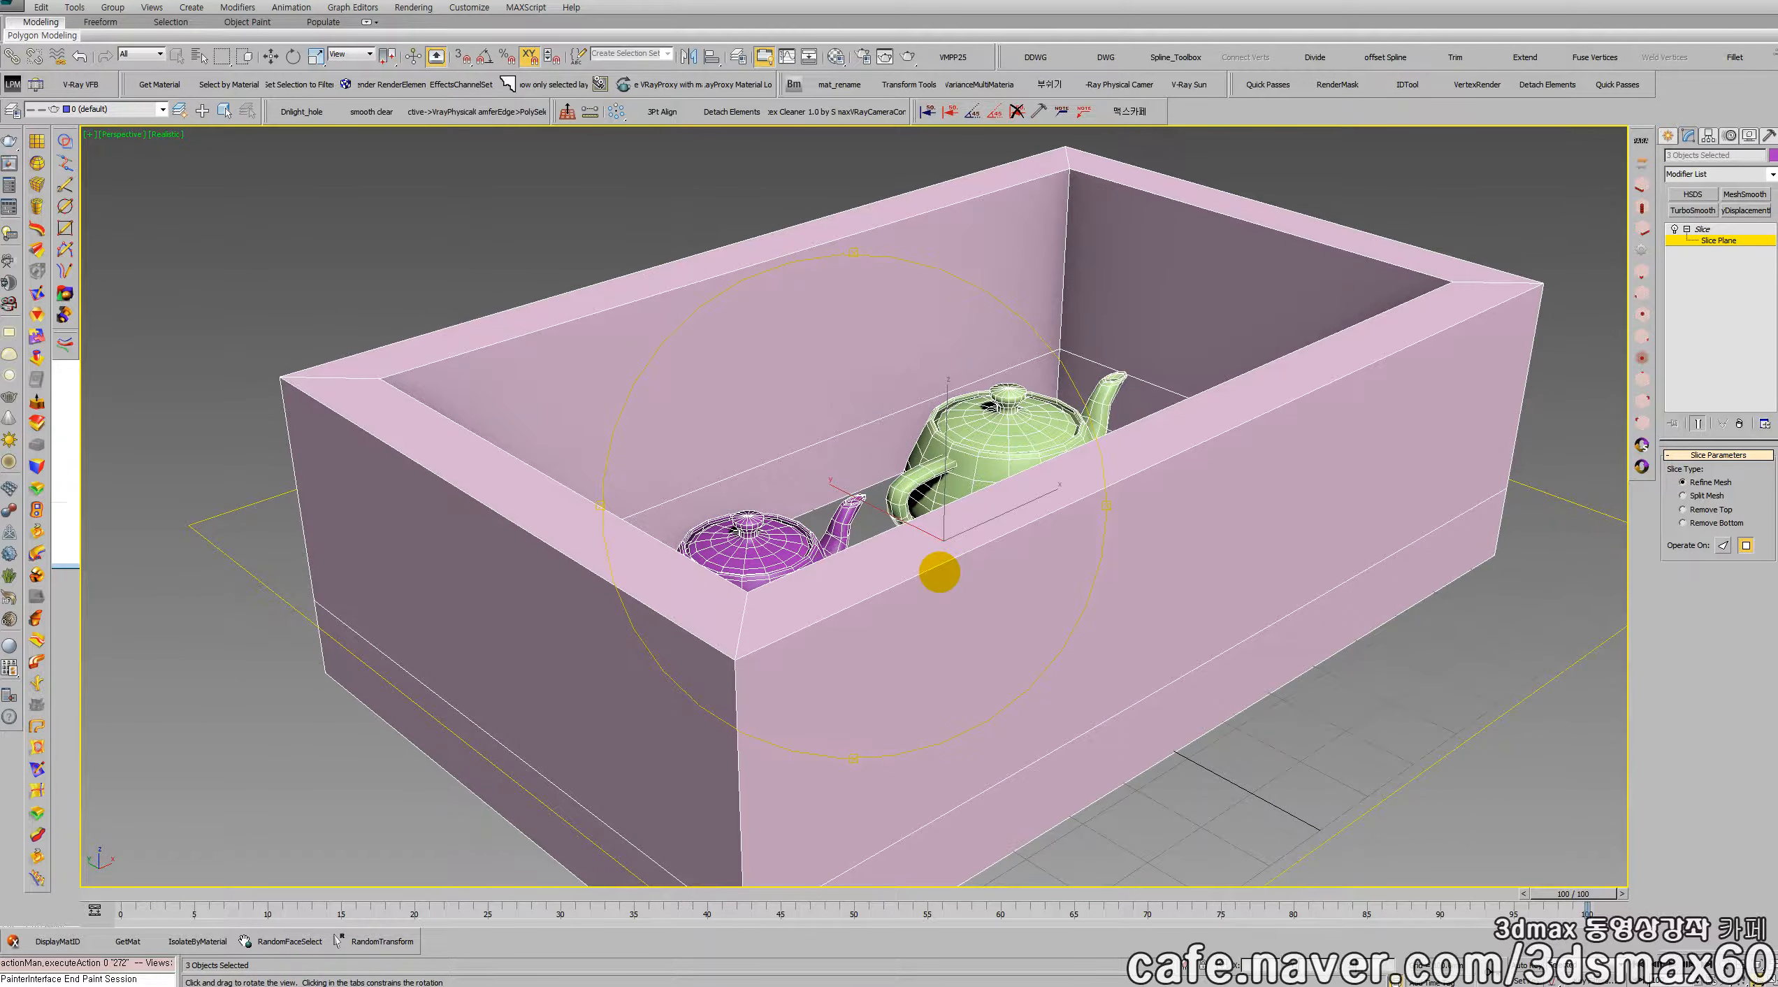
pyautogui.moveTo(940, 572); pyautogui.dragTo(966, 570)
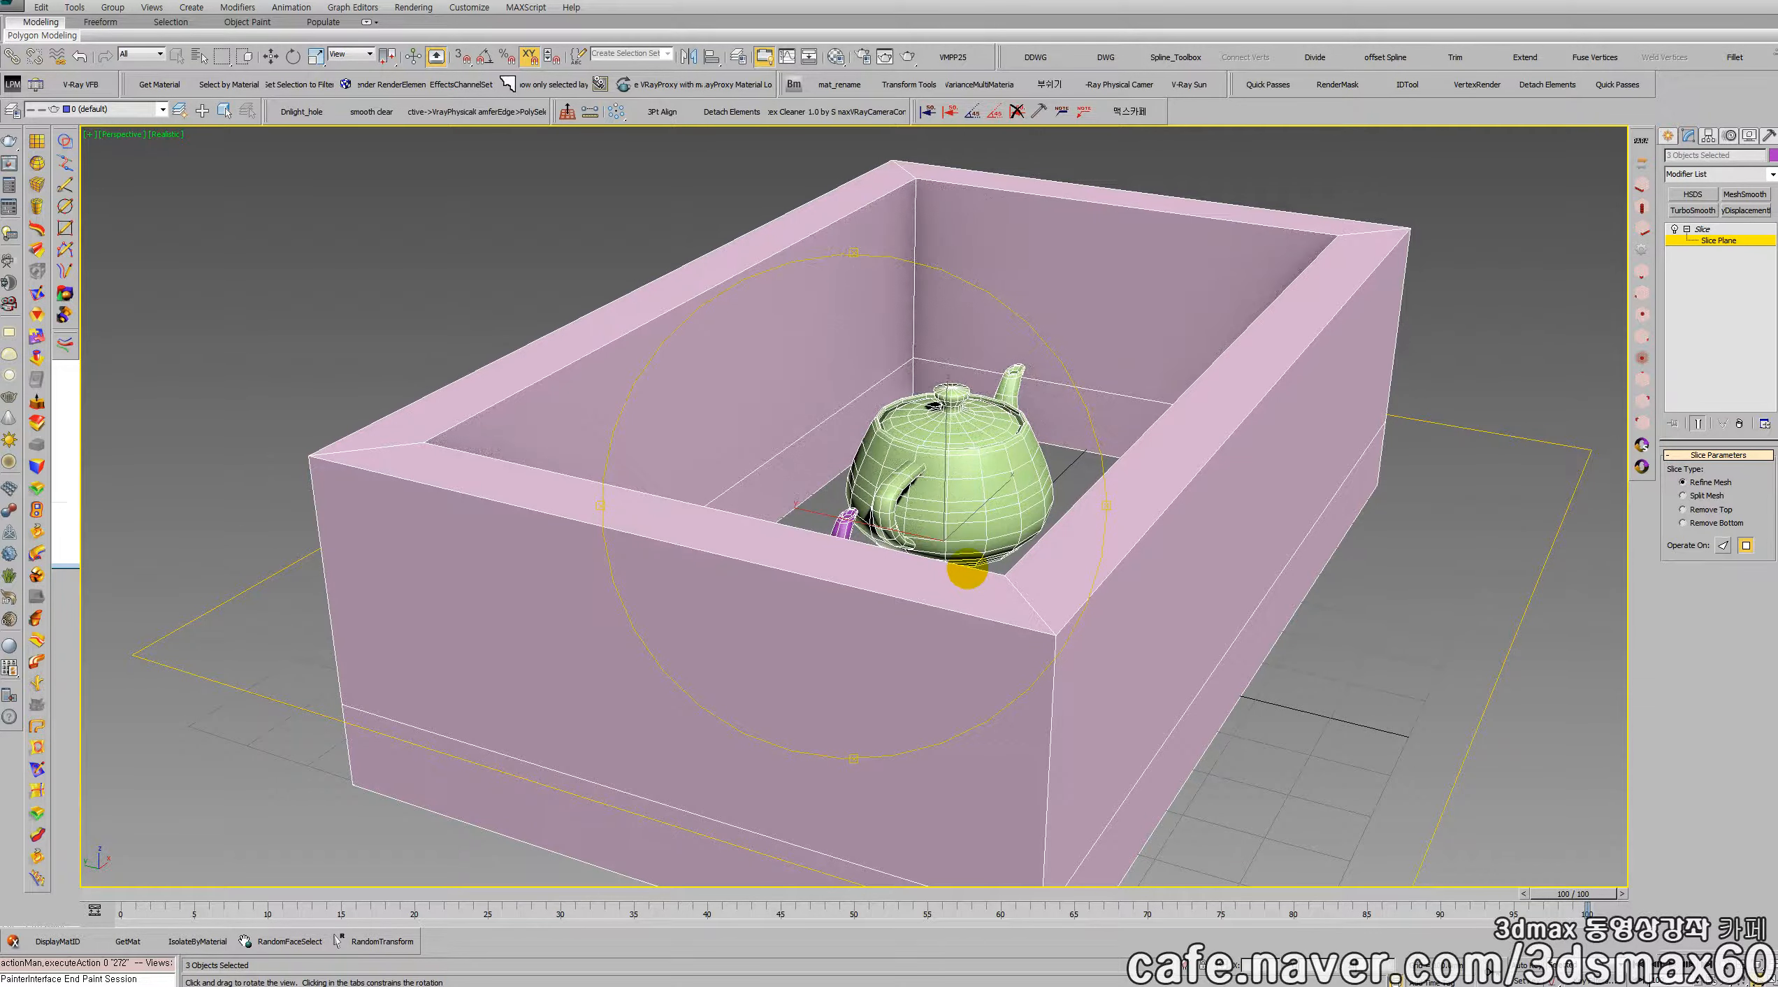
pyautogui.moveTo(967, 570); pyautogui.dragTo(1343, 378)
pyautogui.press('F3')
pyautogui.press('w')
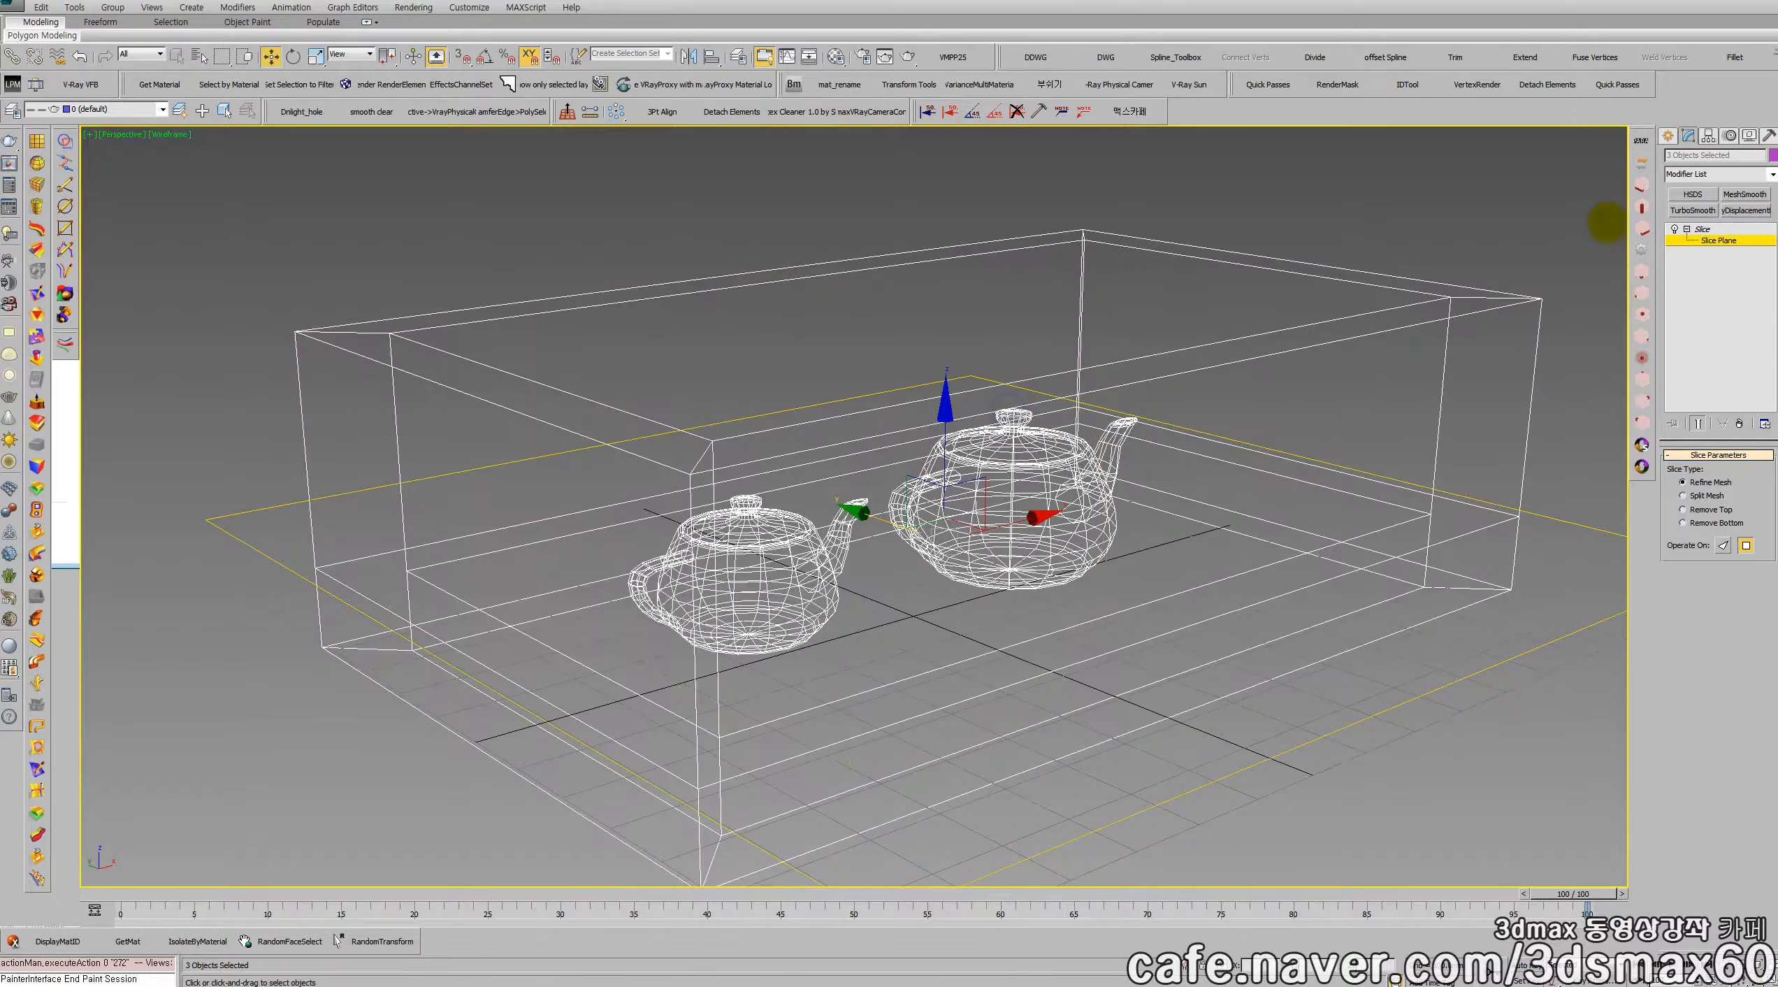